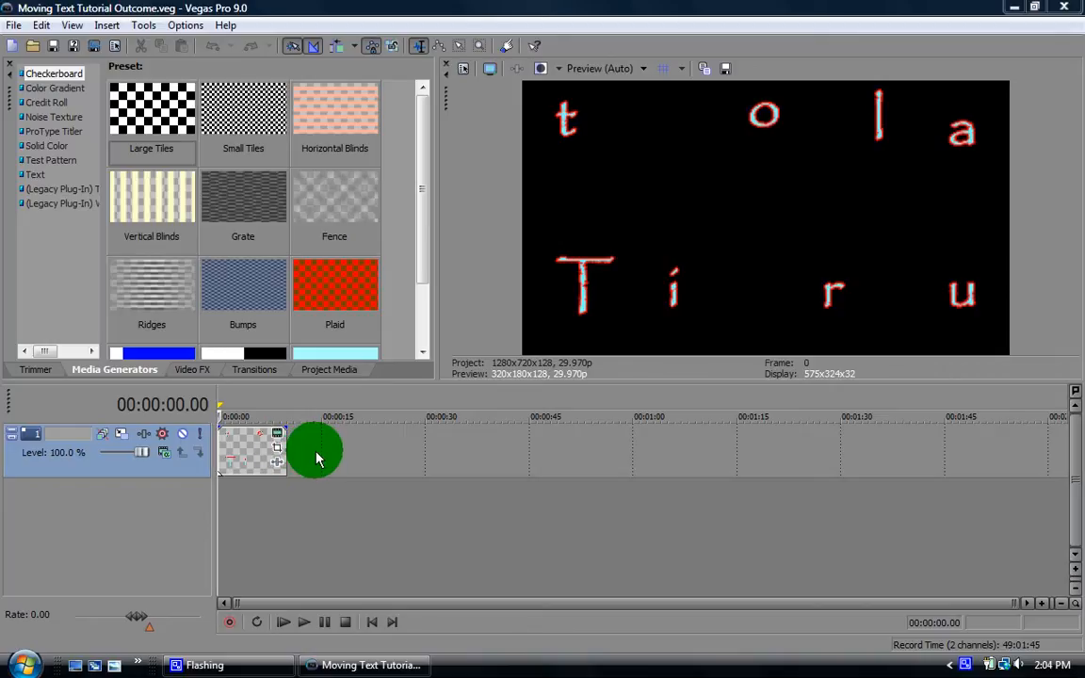
- Create a new project with the HDV 720-30p template (1280x720, 29.970 fps)
click(19, 26)
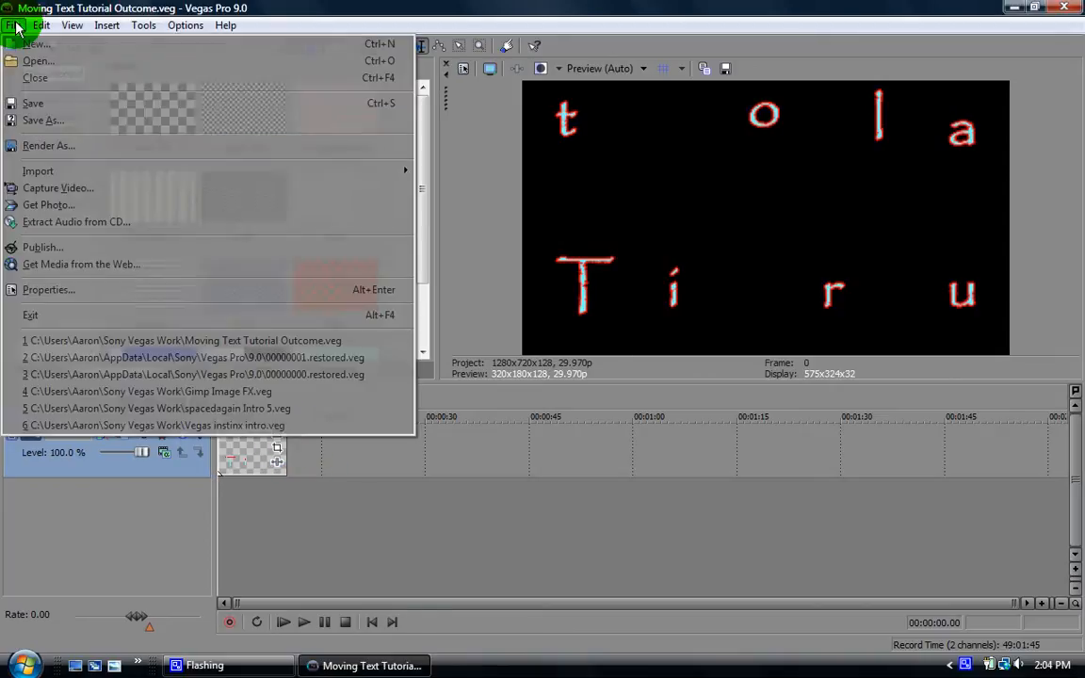
click(34, 45)
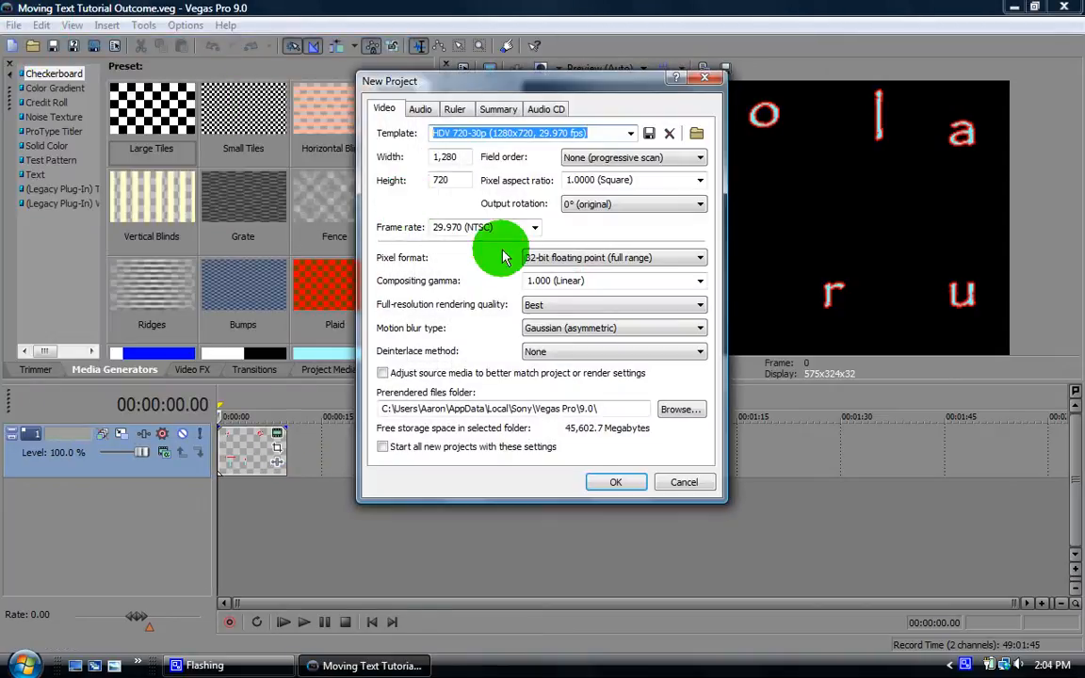
click(614, 483)
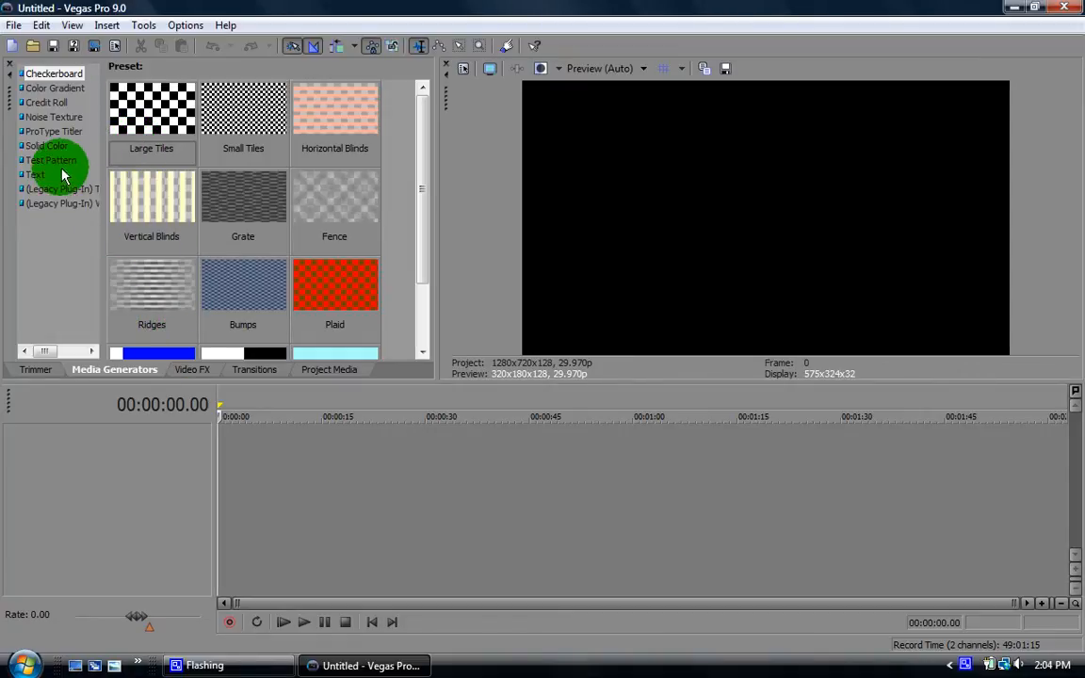
- Add an empty ProType Titler event at the start of the timeline and give it a text block reading "Tutorial"
click(52, 134)
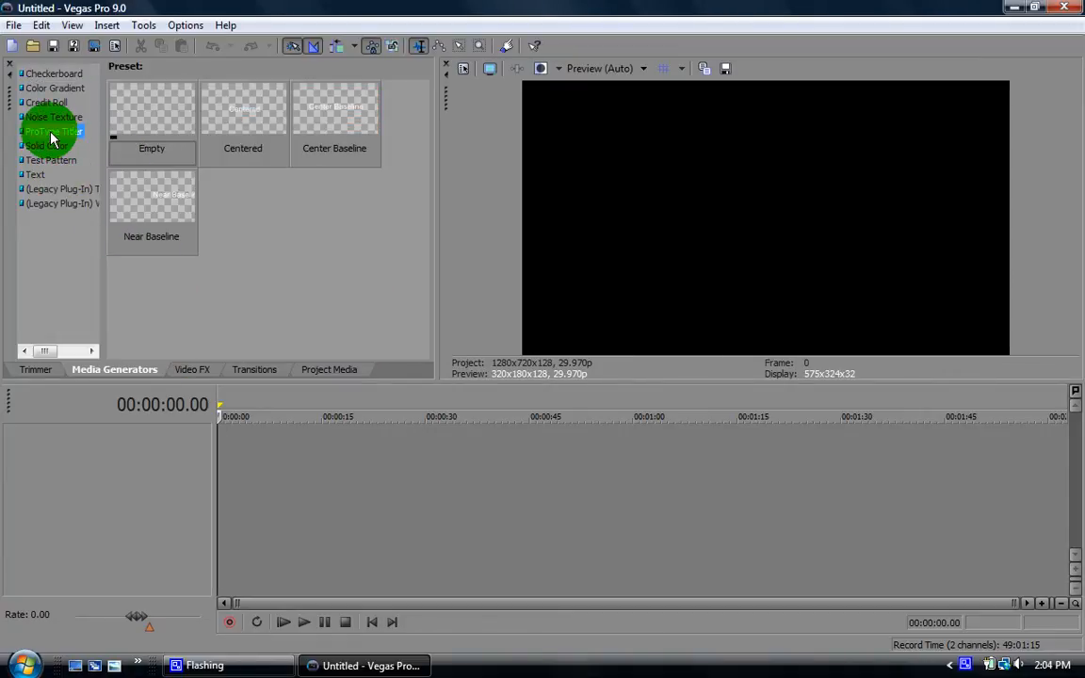
drag(139, 110, 230, 467)
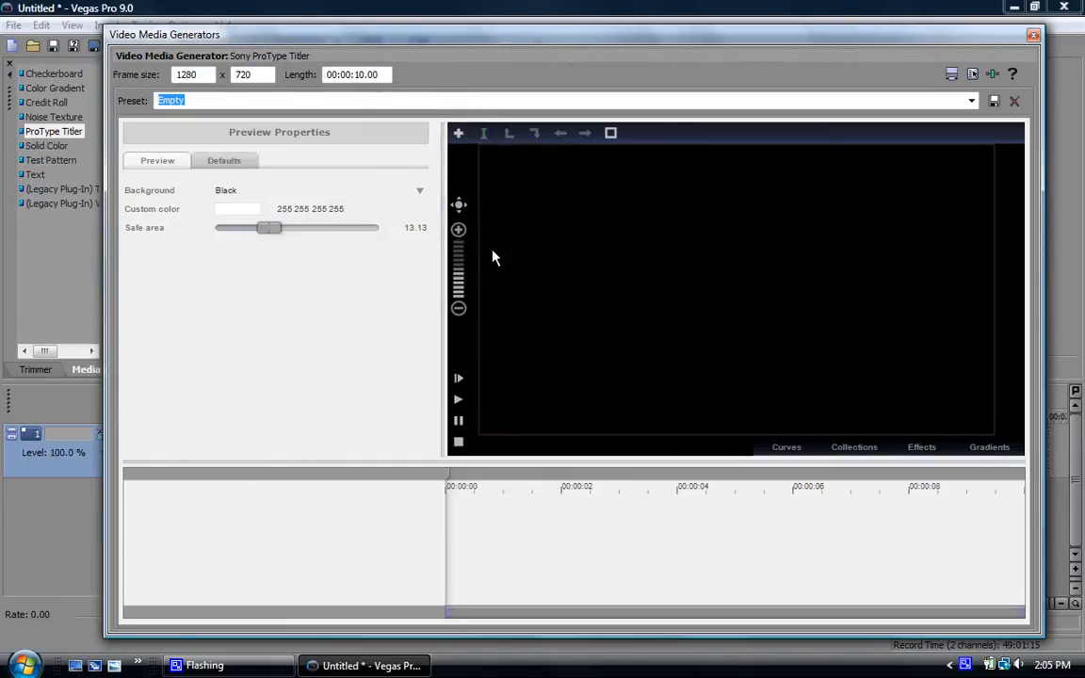
click(458, 135)
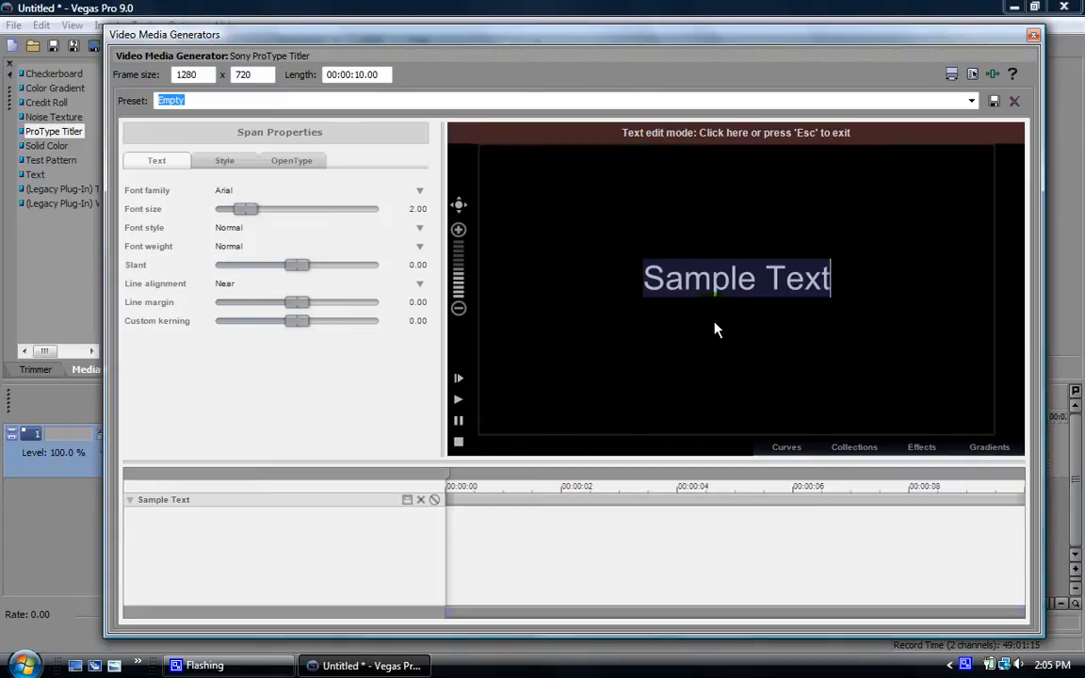
key(Delete)
text(T)
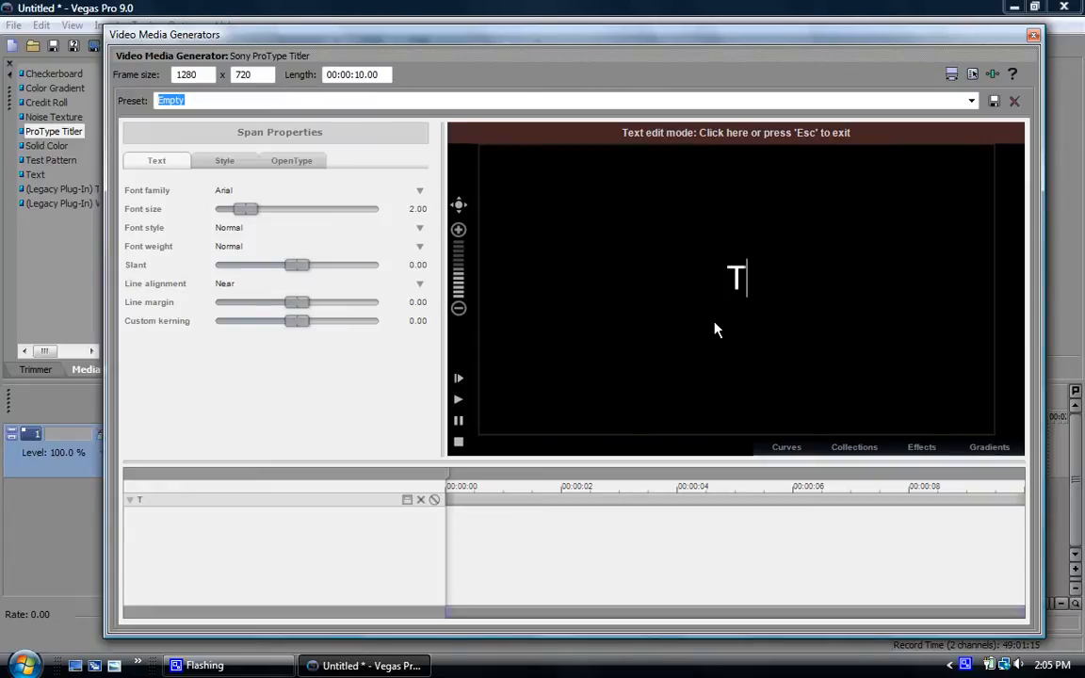
text(utorial)
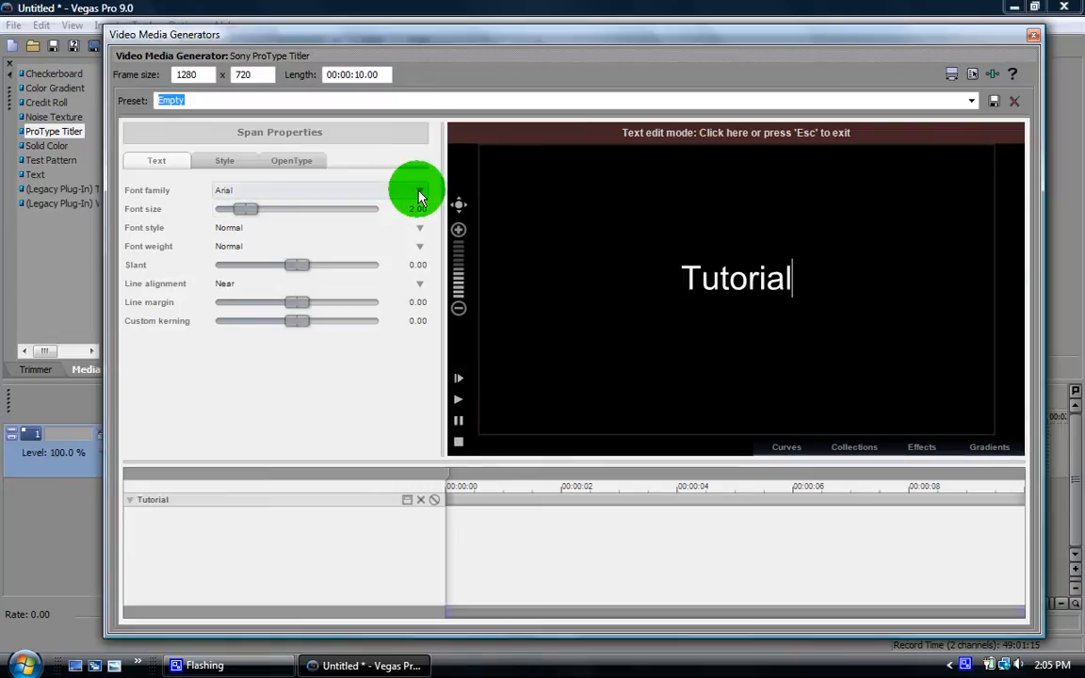
- Set the whole word "Tutorial" to the Papyrus font at size 4.30
click(381, 192)
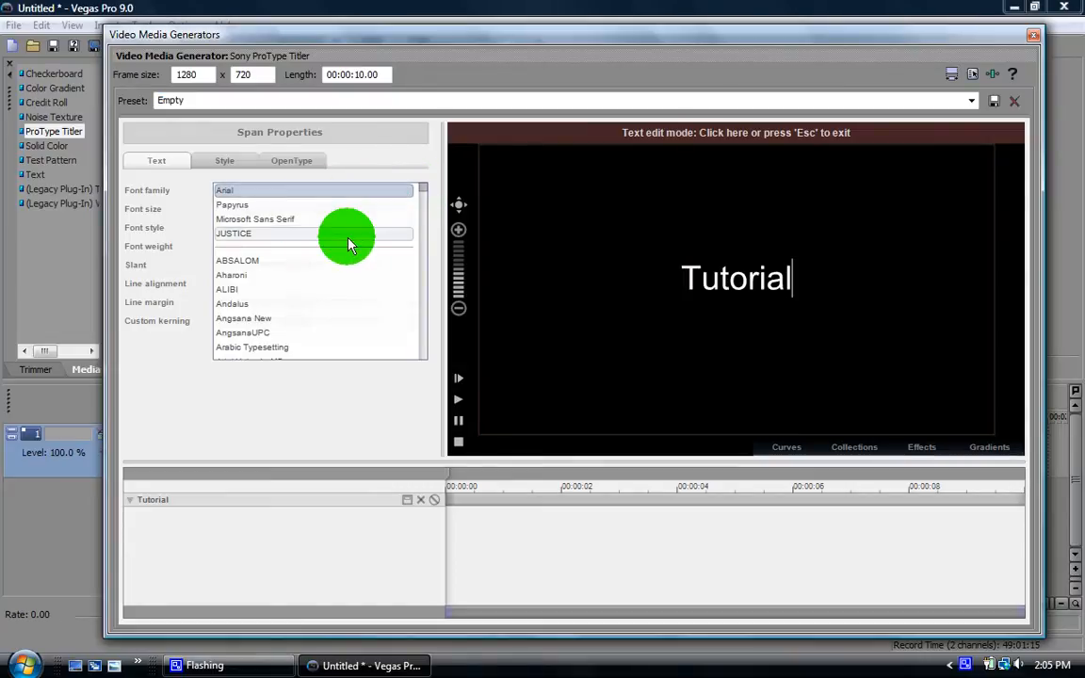
click(326, 205)
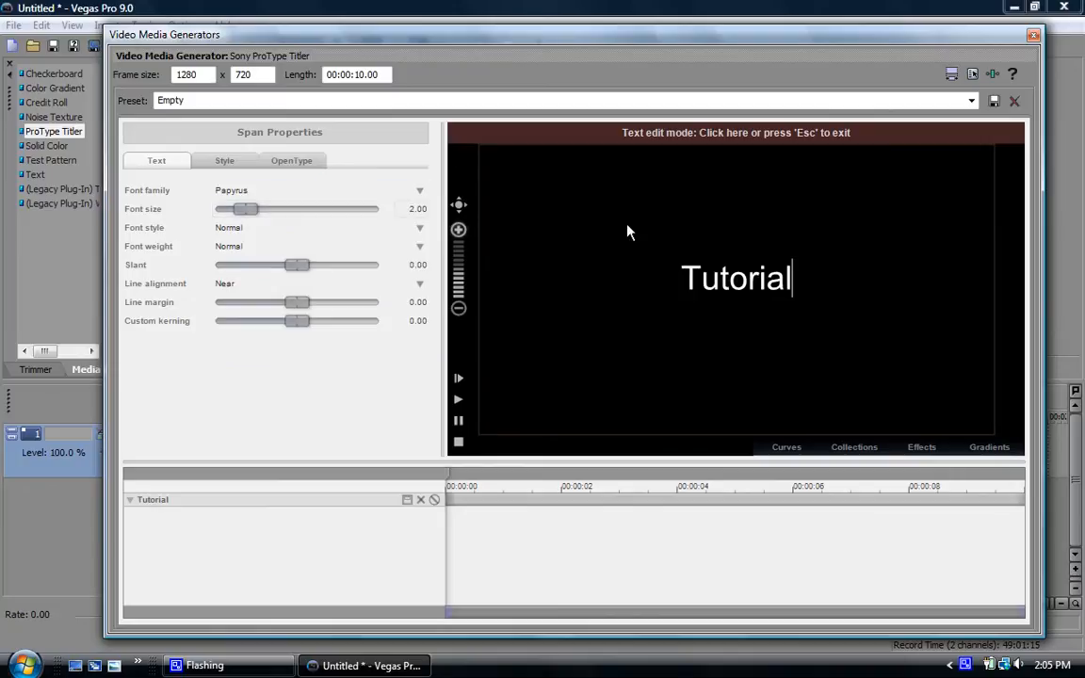
drag(809, 283, 499, 276)
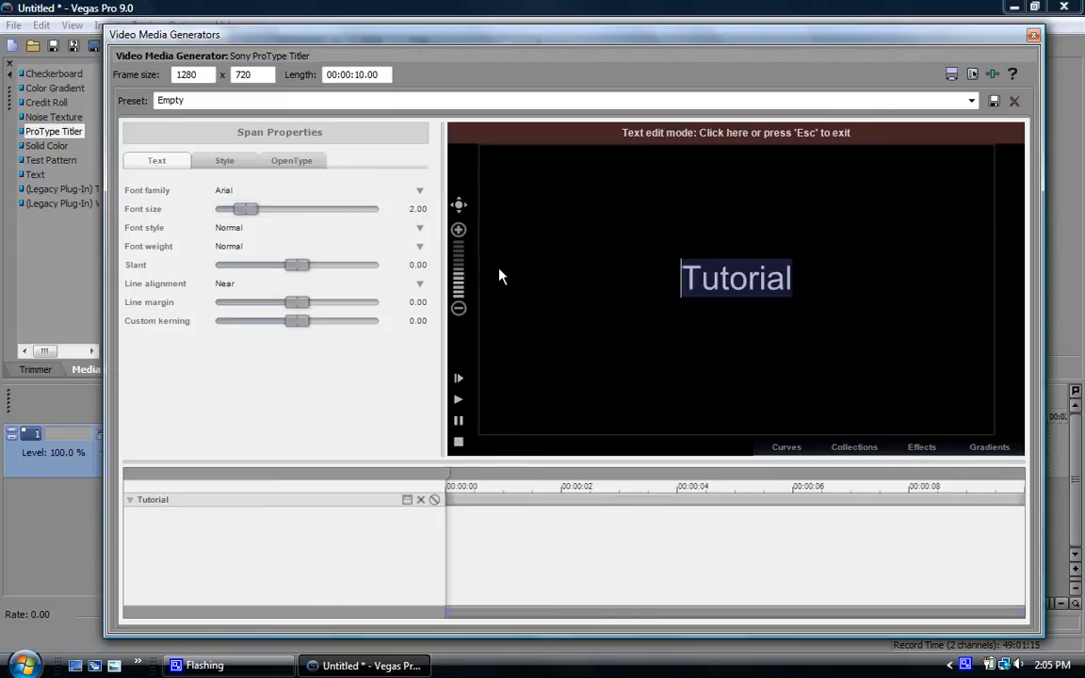
click(422, 191)
click(322, 207)
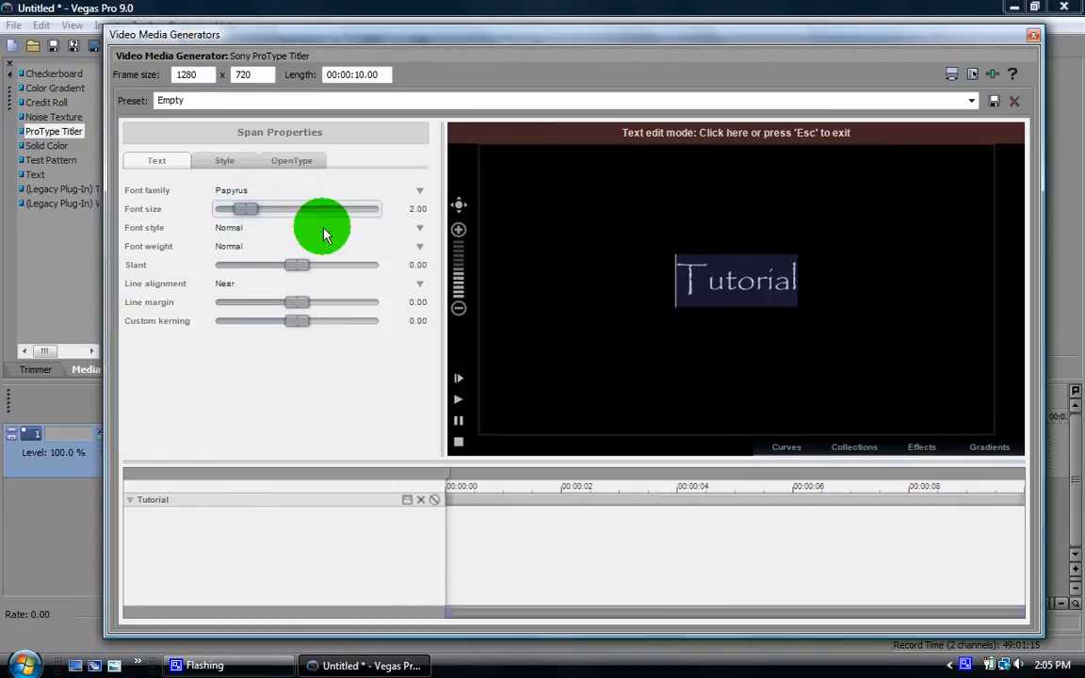
double_click(423, 209)
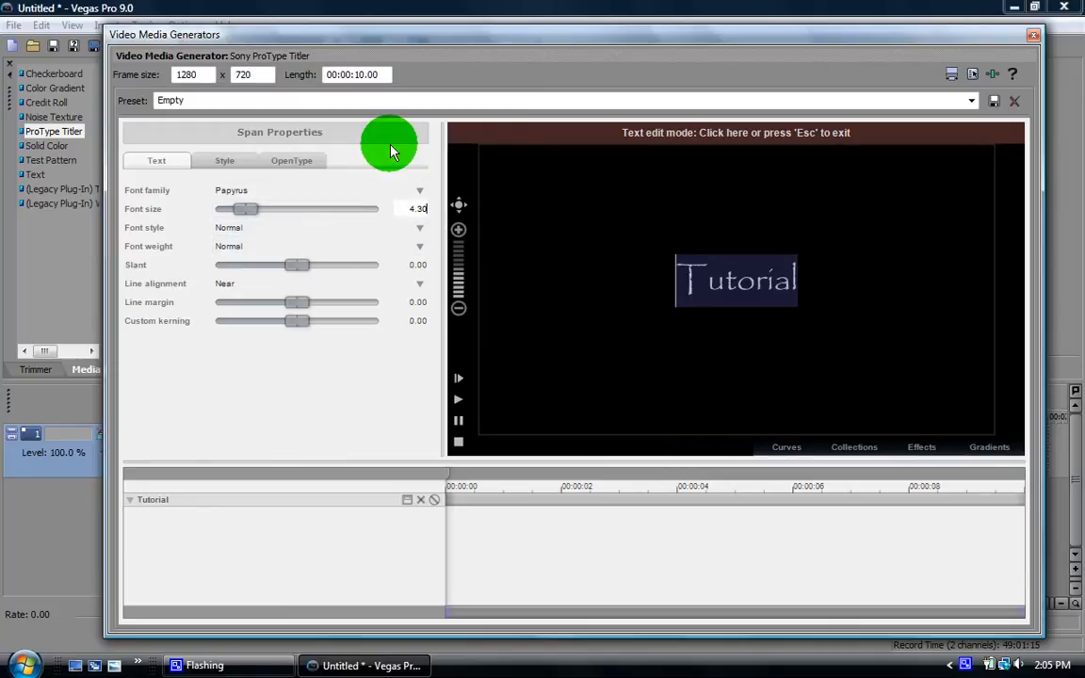
text(4.30)
key(Return)
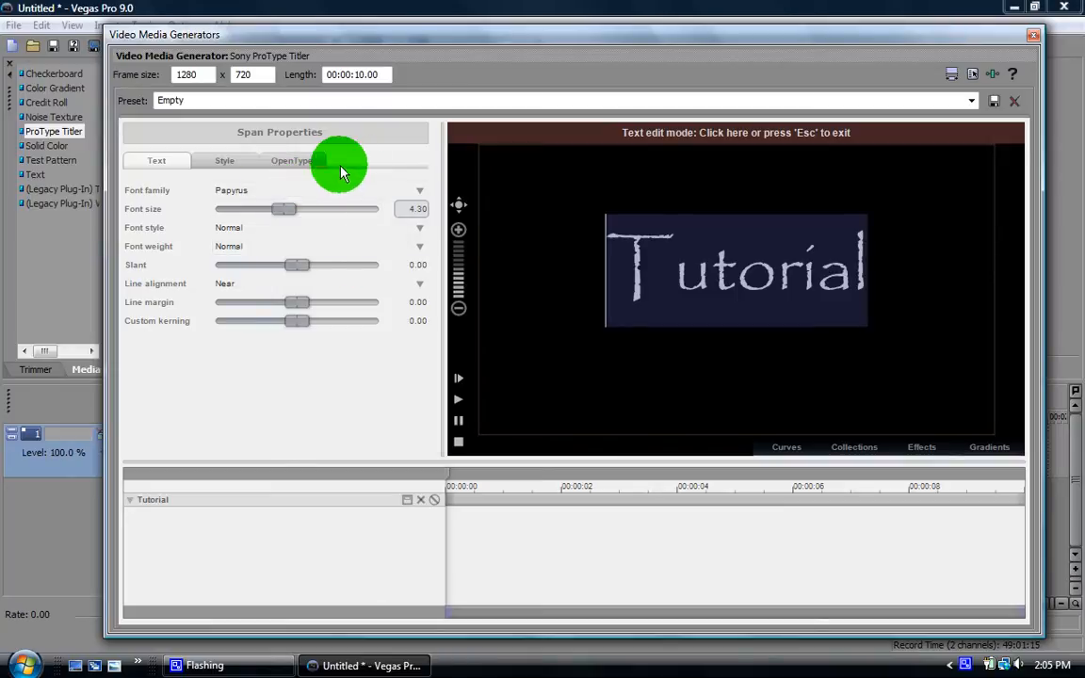
- Switch the text's fill color to HSV and make it turquoise, with hue about 169 and saturation about 87
click(229, 161)
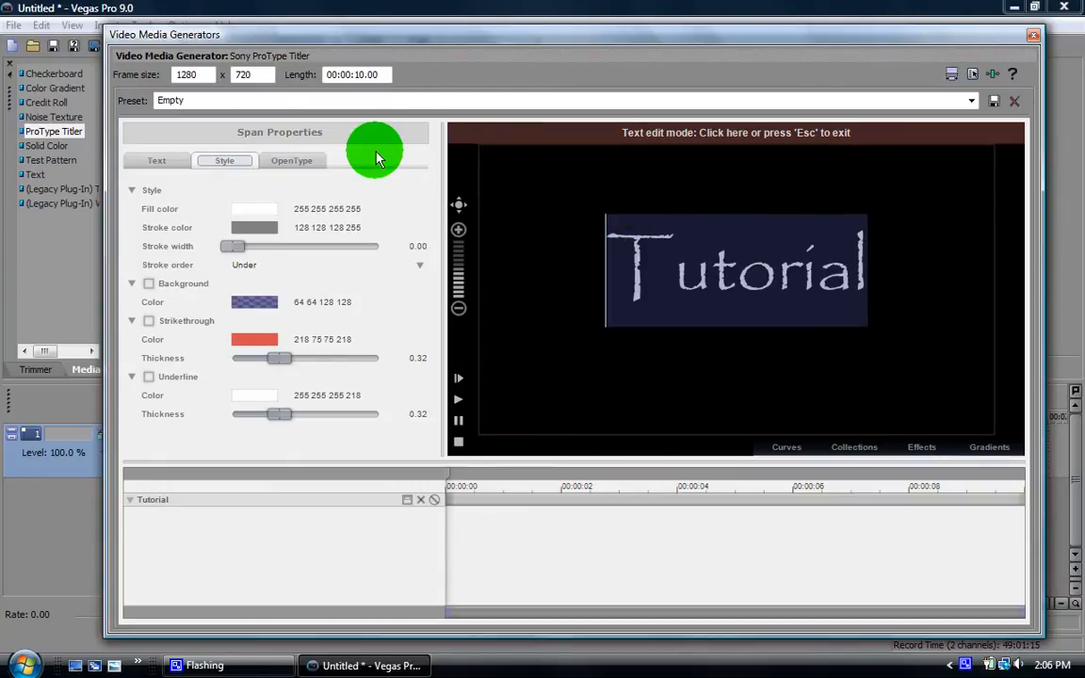
click(238, 212)
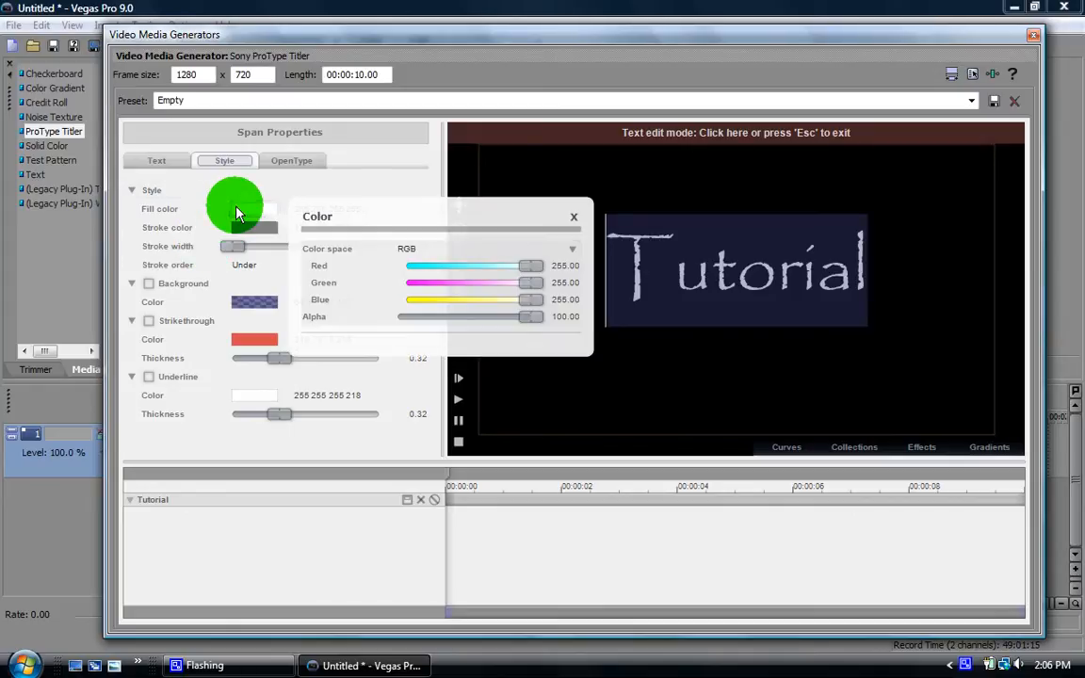
click(570, 250)
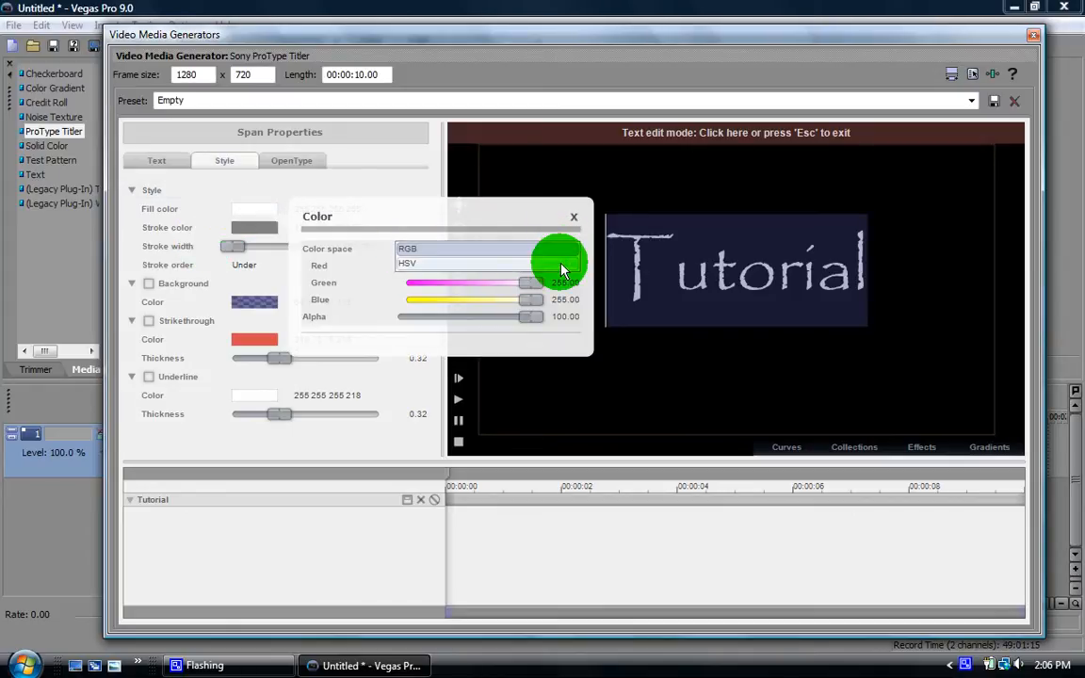
click(499, 264)
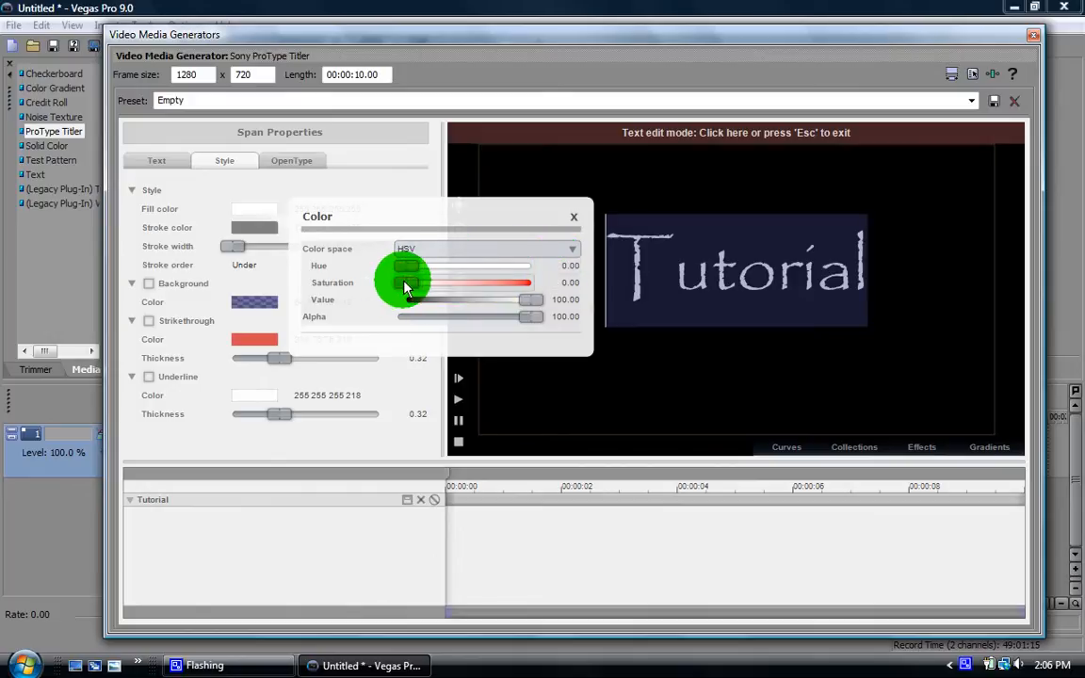
drag(428, 285, 513, 275)
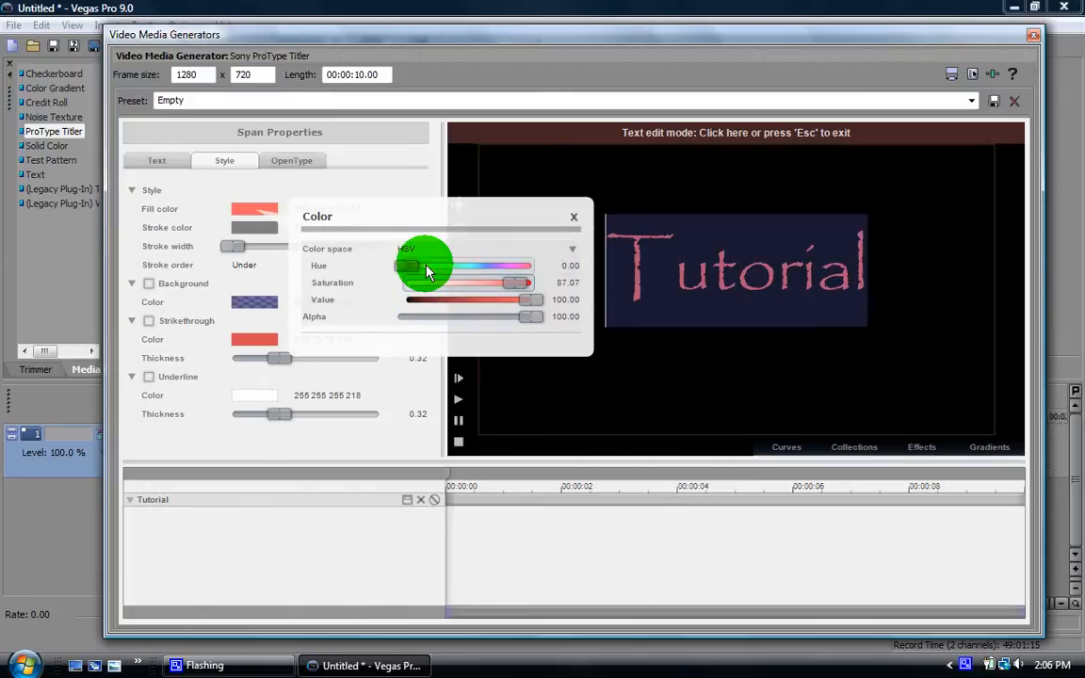
mouse_move(408, 270)
mouse_down()
mouse_move(524, 266)
mouse_move(404, 242)
mouse_move(509, 230)
mouse_move(375, 217)
mouse_move(519, 206)
mouse_move(387, 194)
mouse_move(407, 199)
mouse_move(411, 247)
mouse_up()
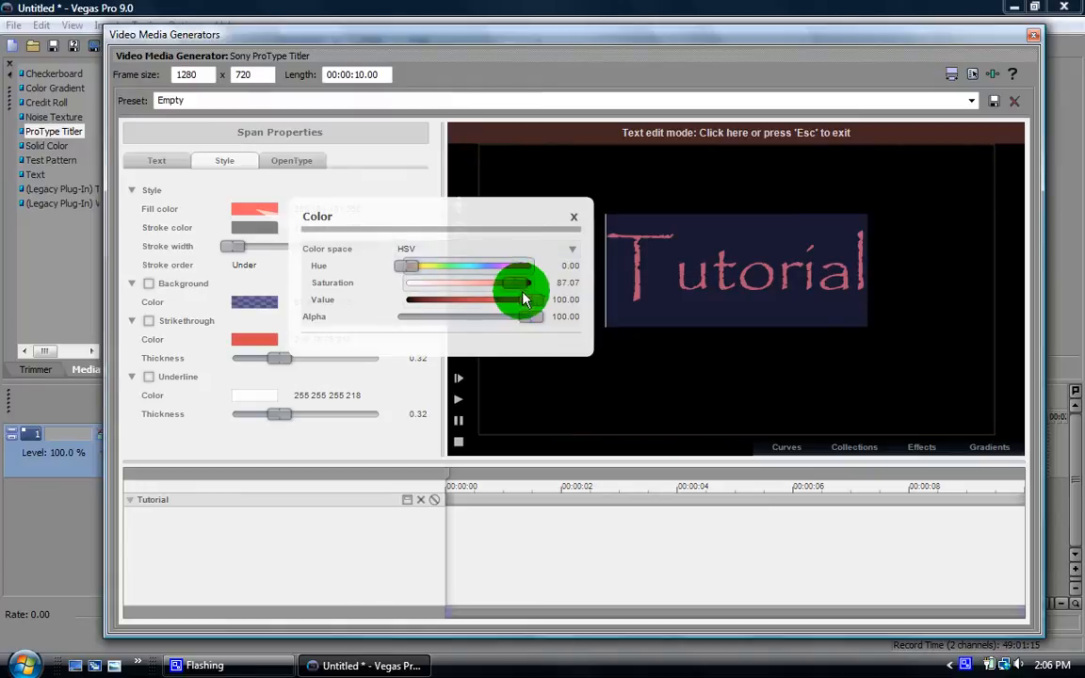
drag(407, 264, 464, 267)
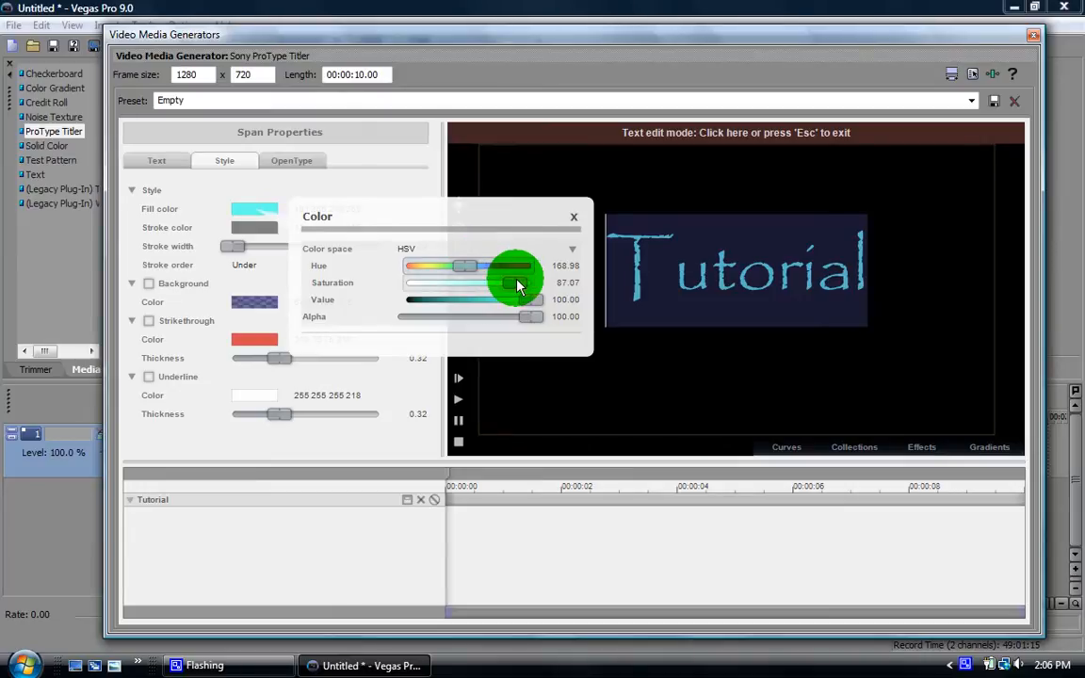
- Set the fill color's saturation to 80.95 and close the color settings
click(569, 282)
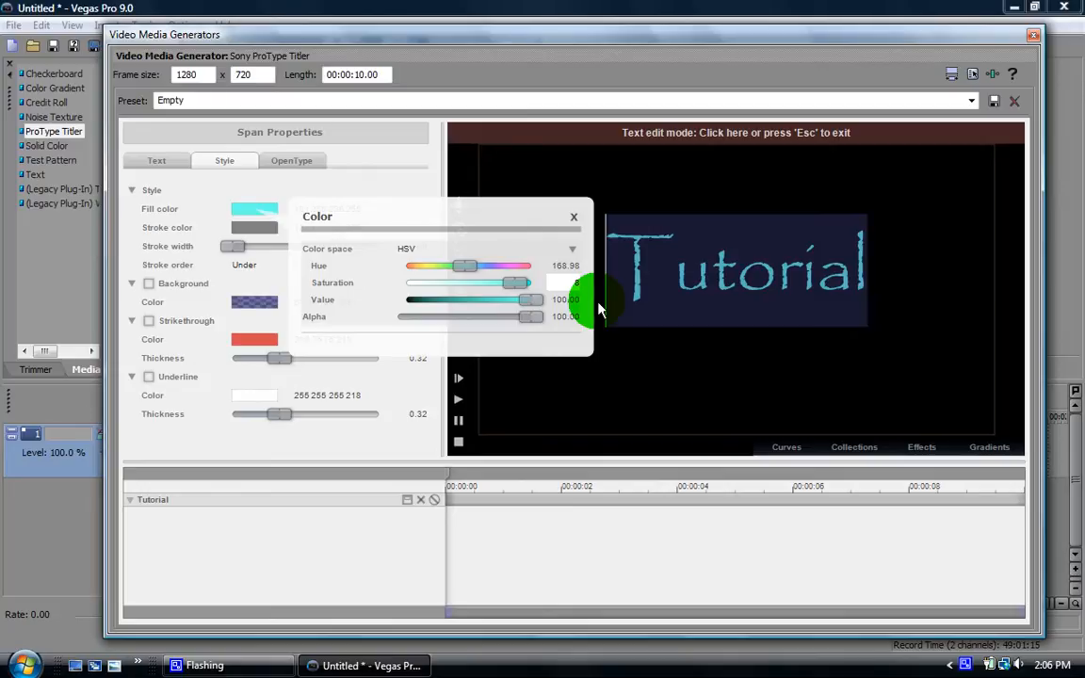
click(584, 295)
click(587, 356)
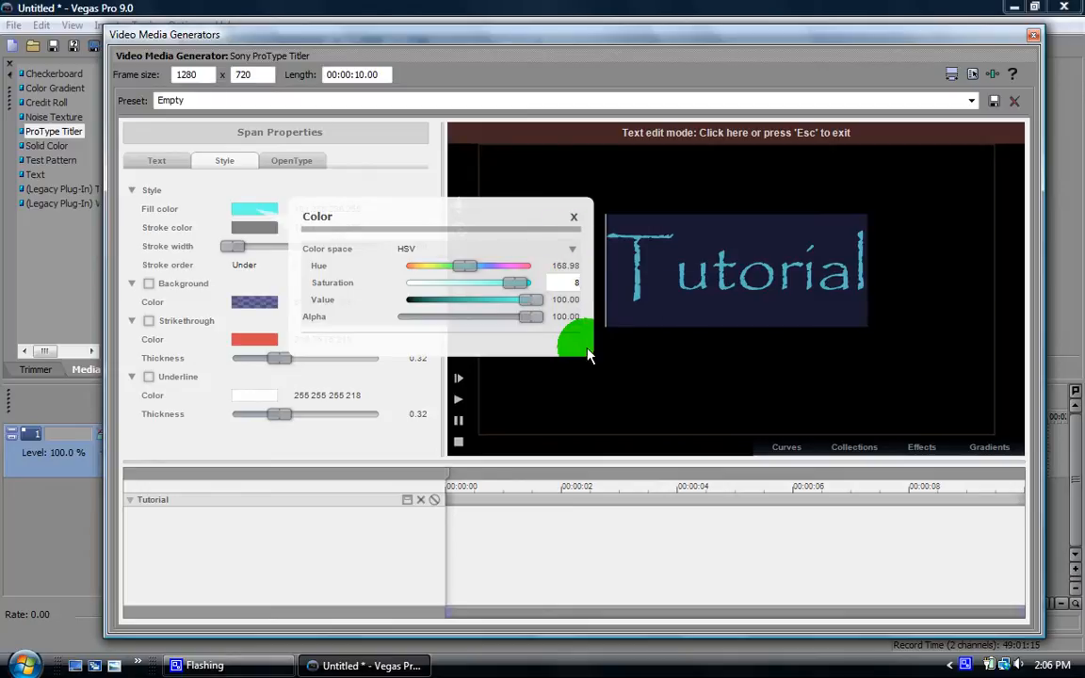
text(0.95)
click(576, 346)
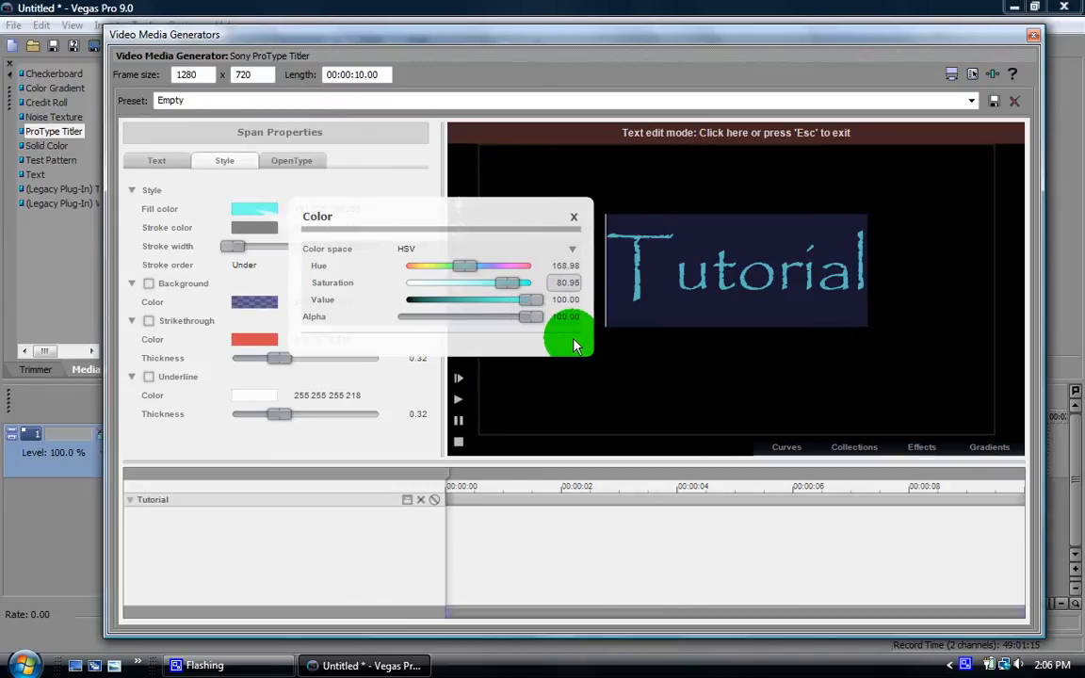
click(574, 217)
- Give the text an outline with a stroke width of 5.50
click(245, 228)
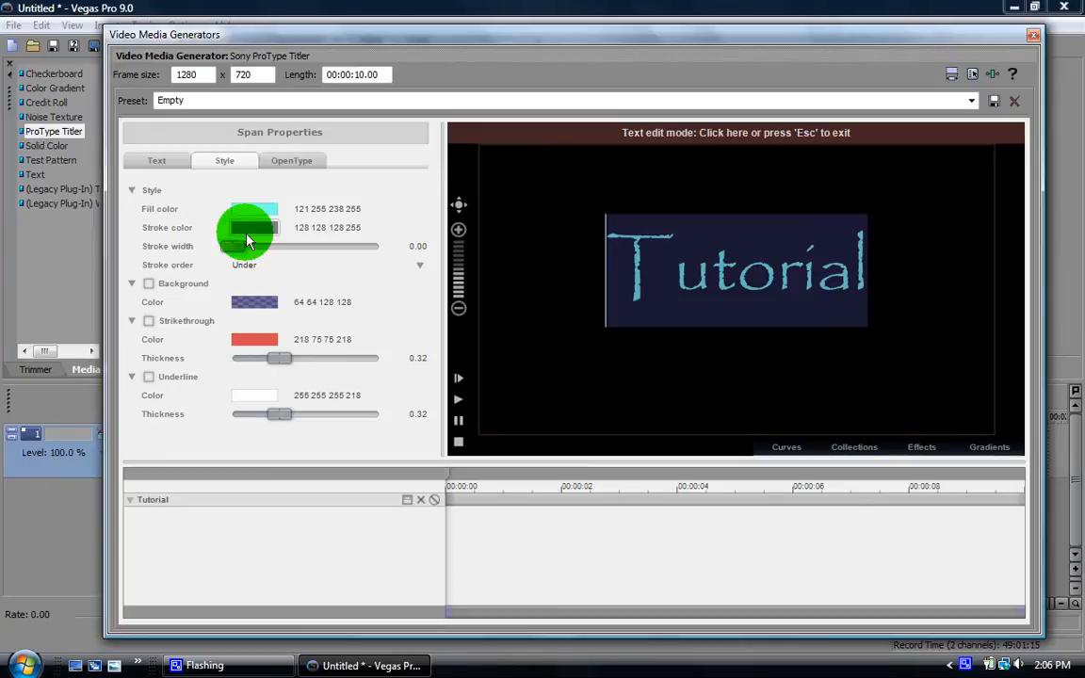
mouse_move(242, 244)
mouse_down()
mouse_move(217, 232)
mouse_move(249, 252)
mouse_move(234, 240)
mouse_move(298, 234)
mouse_up()
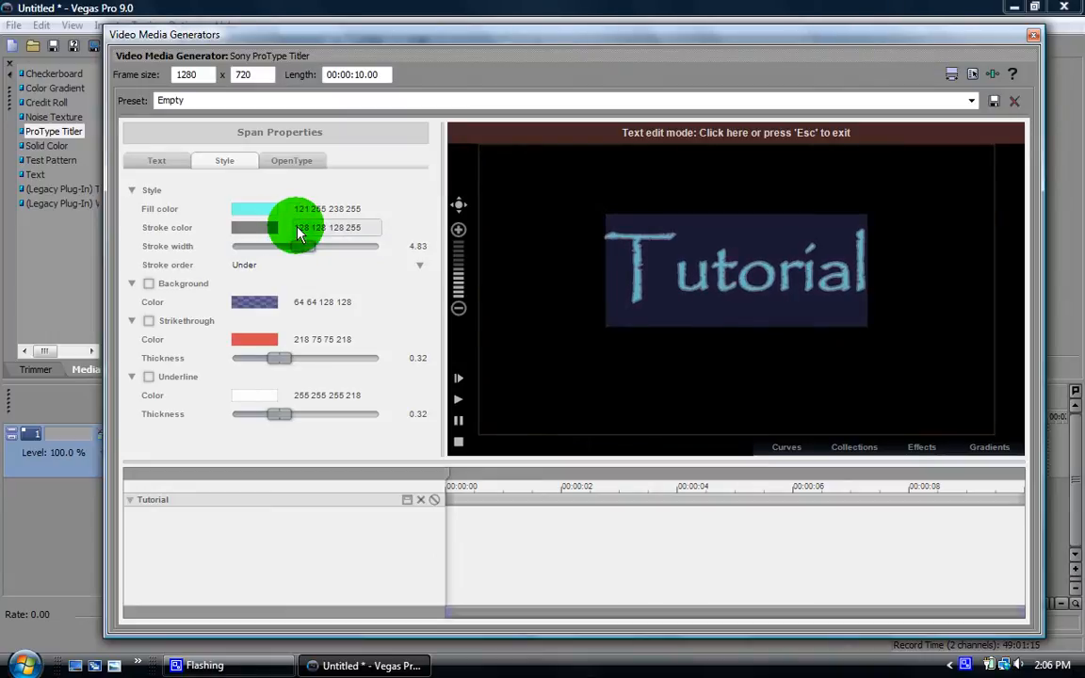
click(418, 246)
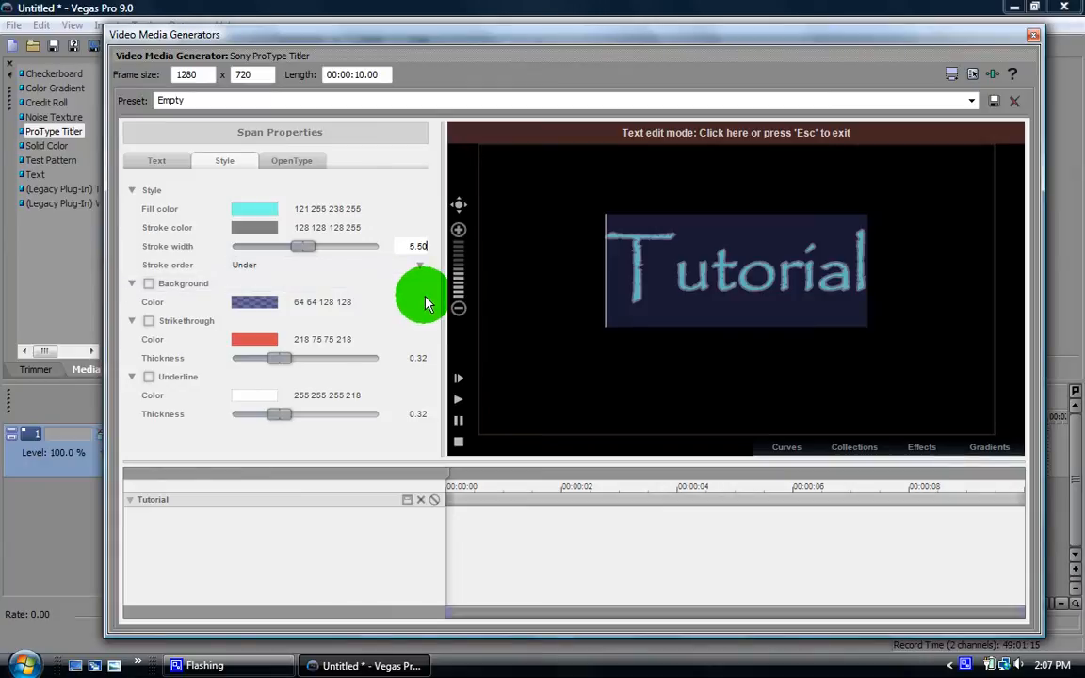
click(423, 230)
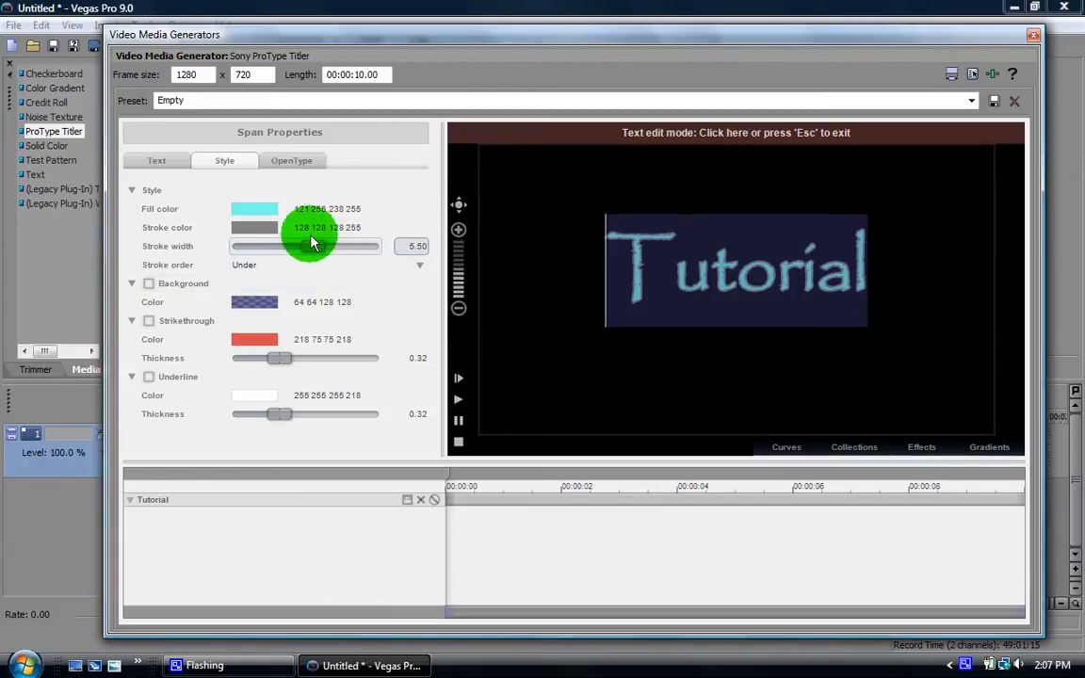
- Make the stroke color pure red in HSV, with saturation 100 and value 100
click(260, 229)
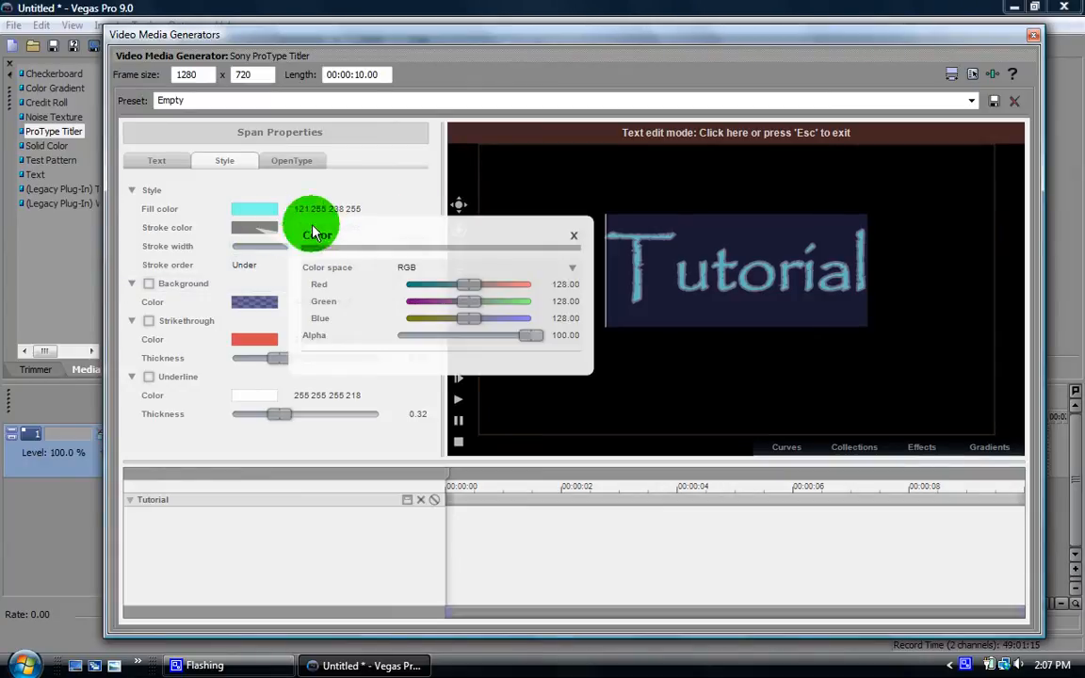
click(527, 269)
click(516, 282)
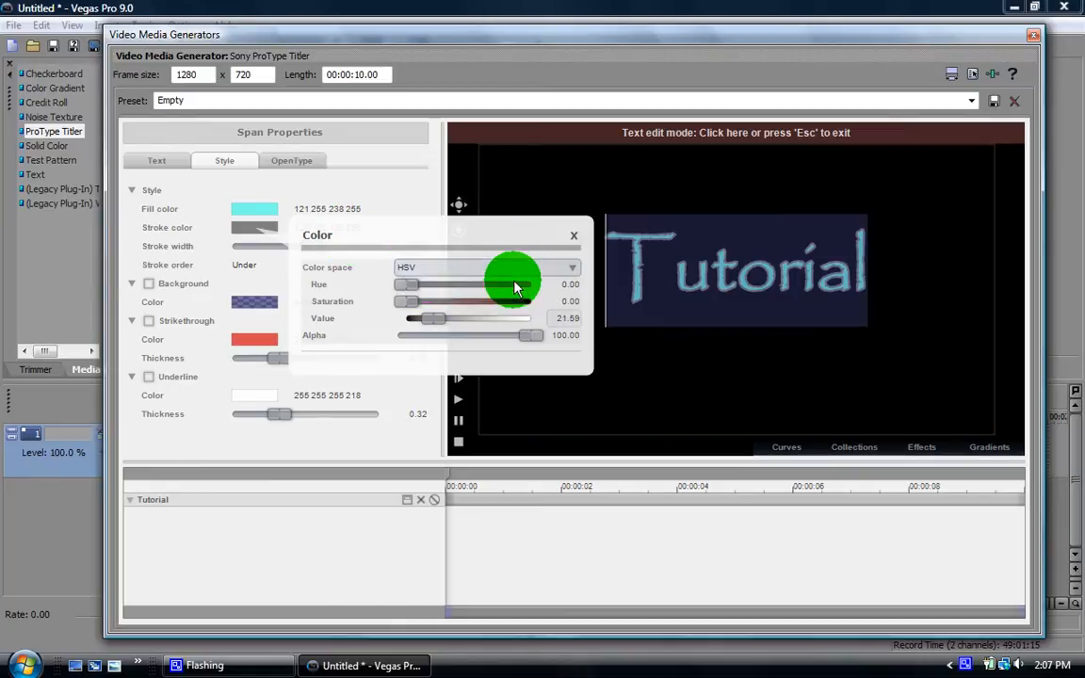
drag(410, 301, 577, 303)
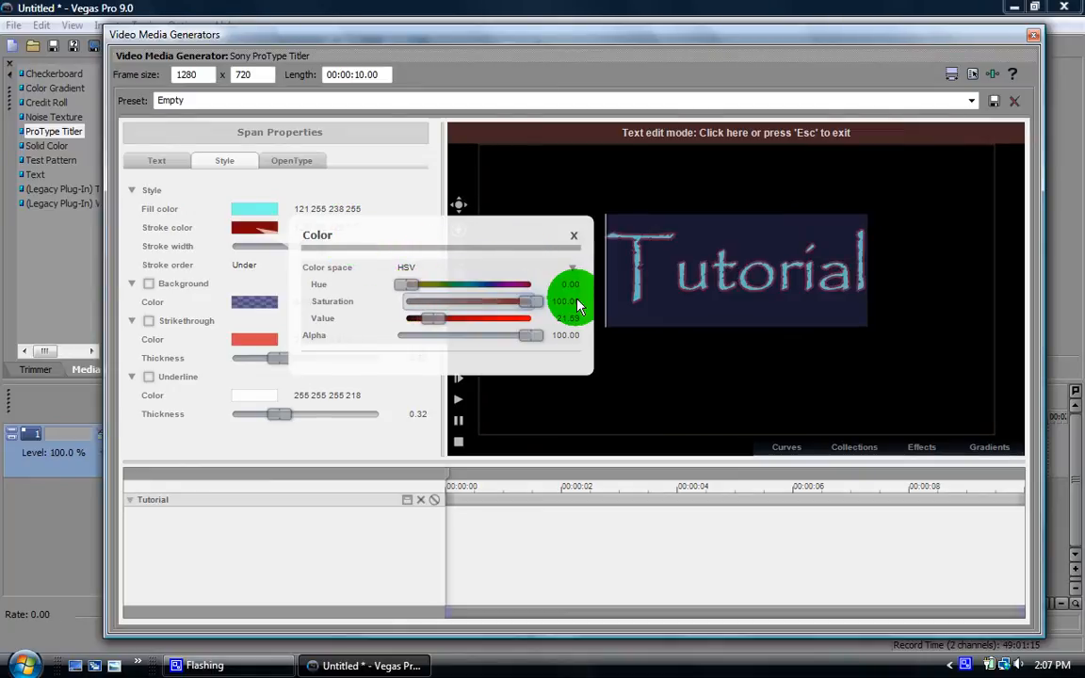
drag(428, 318, 658, 330)
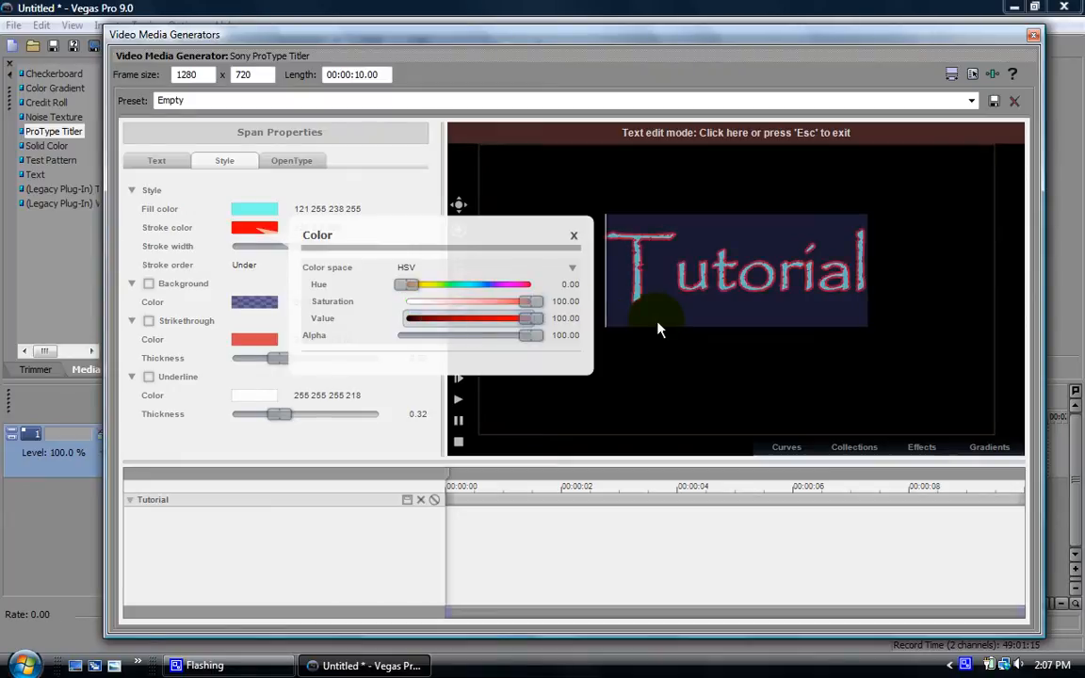
click(573, 237)
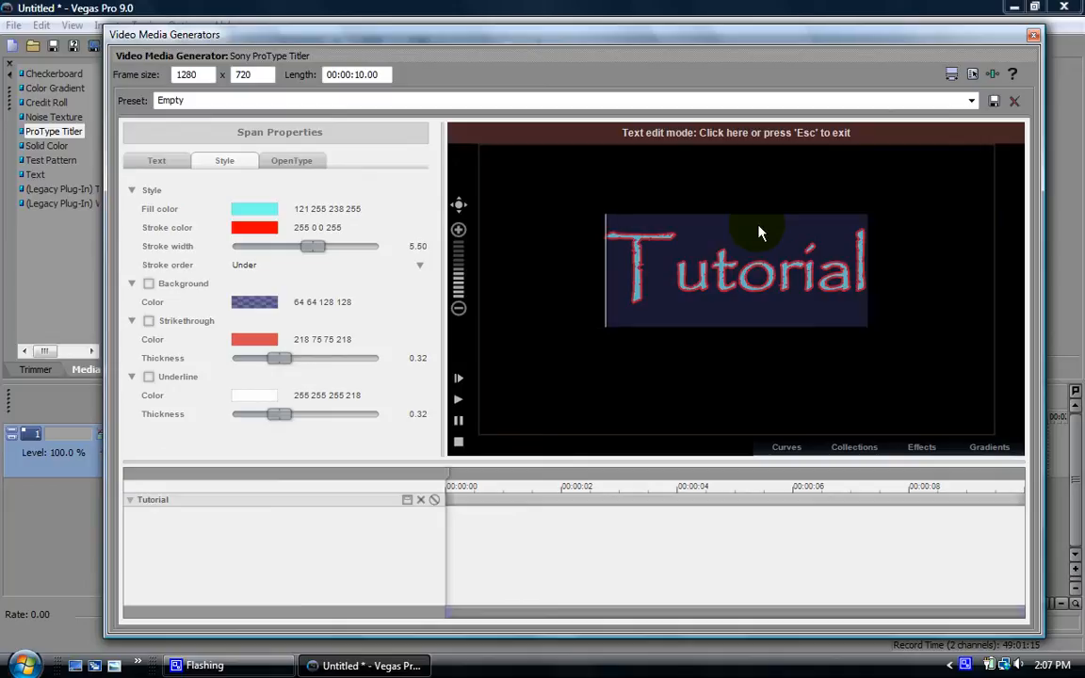
- Leave text editing, select the individual letter T of the title, and turn on automation for its X and Y offsets
click(725, 133)
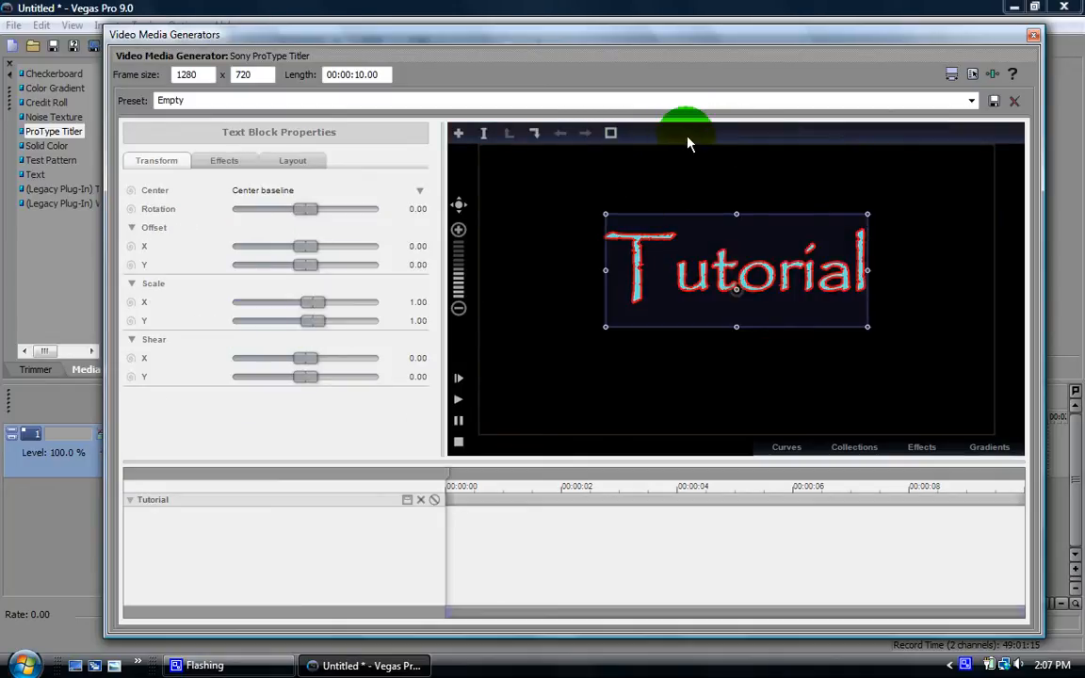
click(536, 137)
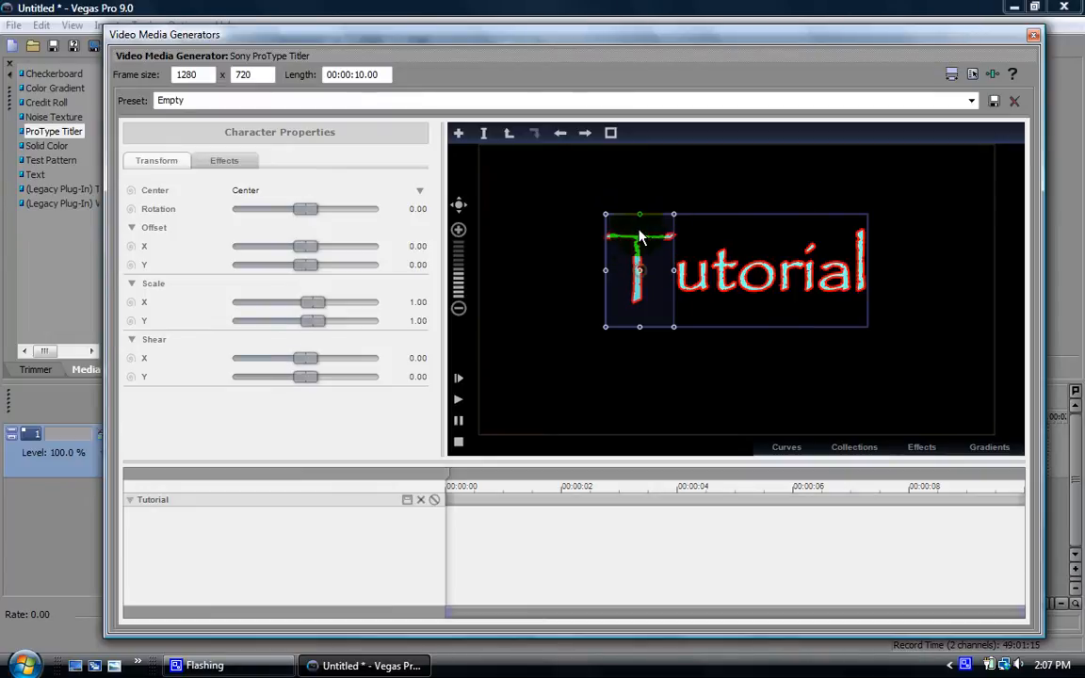
mouse_move(625, 248)
mouse_down()
mouse_move(574, 276)
mouse_move(581, 286)
mouse_move(625, 248)
mouse_move(620, 269)
mouse_up()
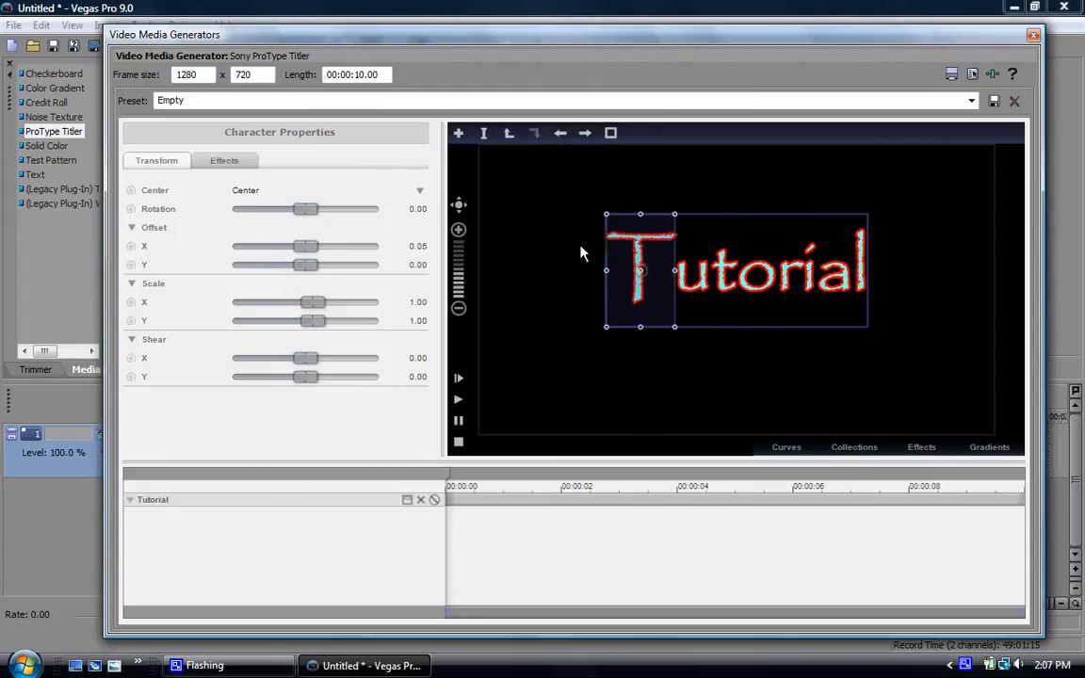
click(200, 213)
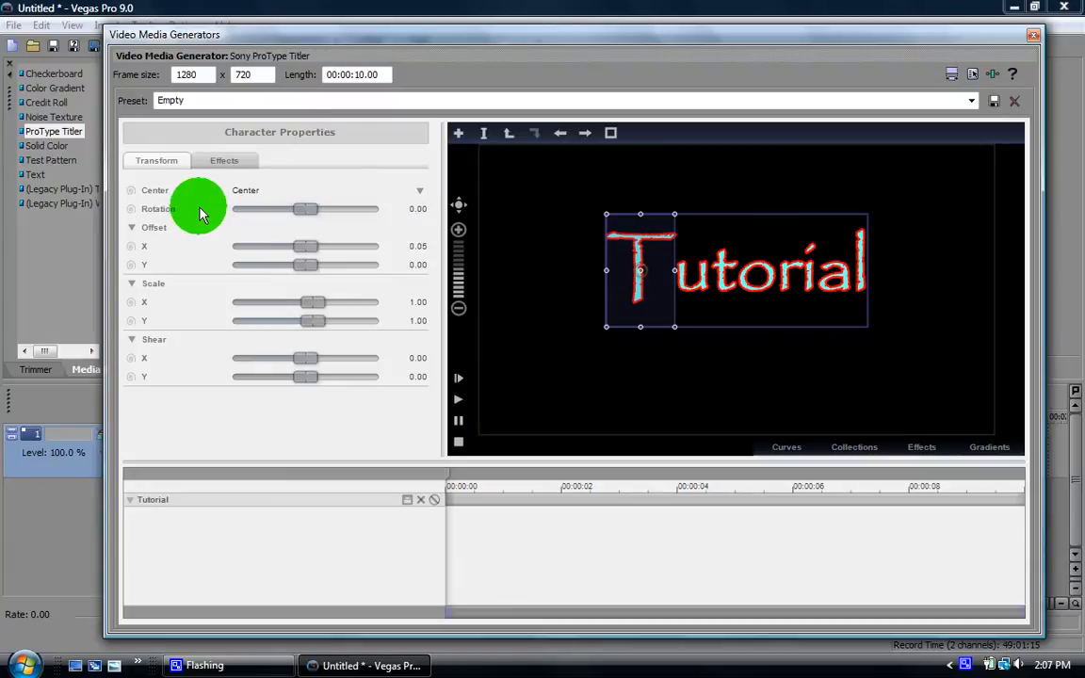
click(133, 247)
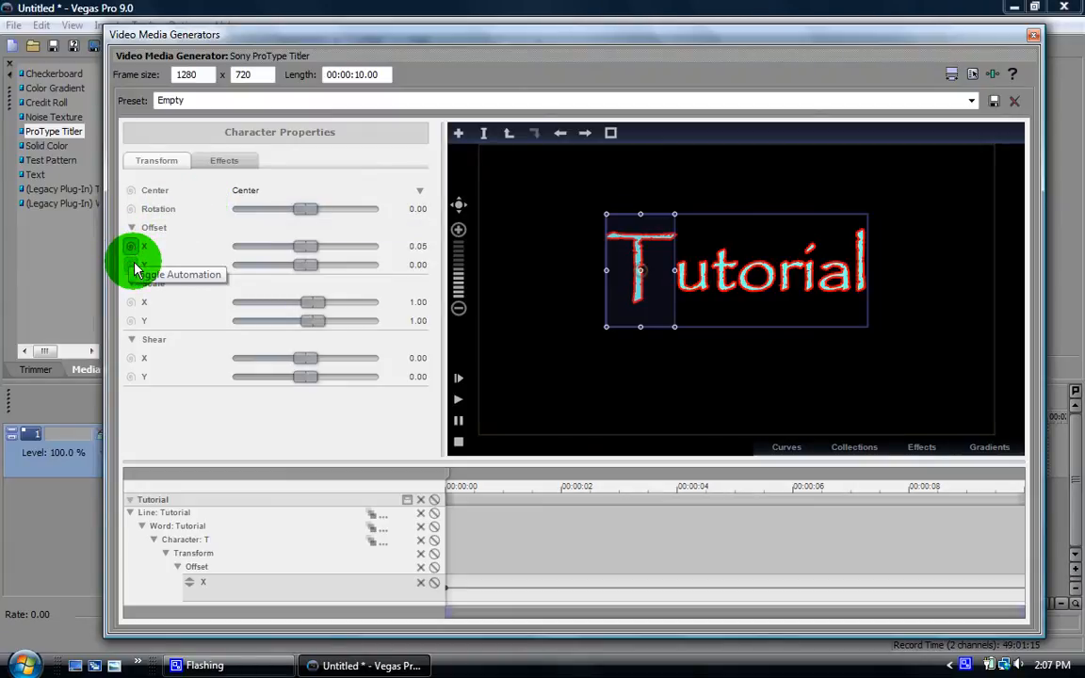
click(133, 264)
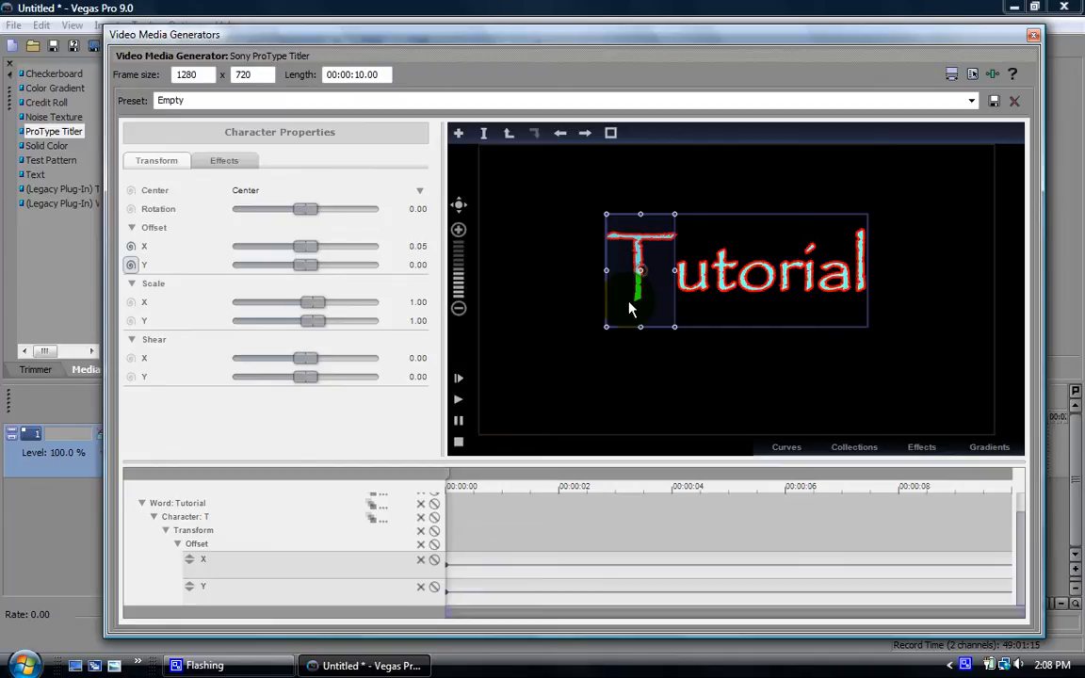
- Keyframe the T's X/Y offset at about -7.51/-6.40 at 0 s, 2.08/6.75 at 1 s and 16.24/-6.50 at 2 s
drag(631, 309, 503, 415)
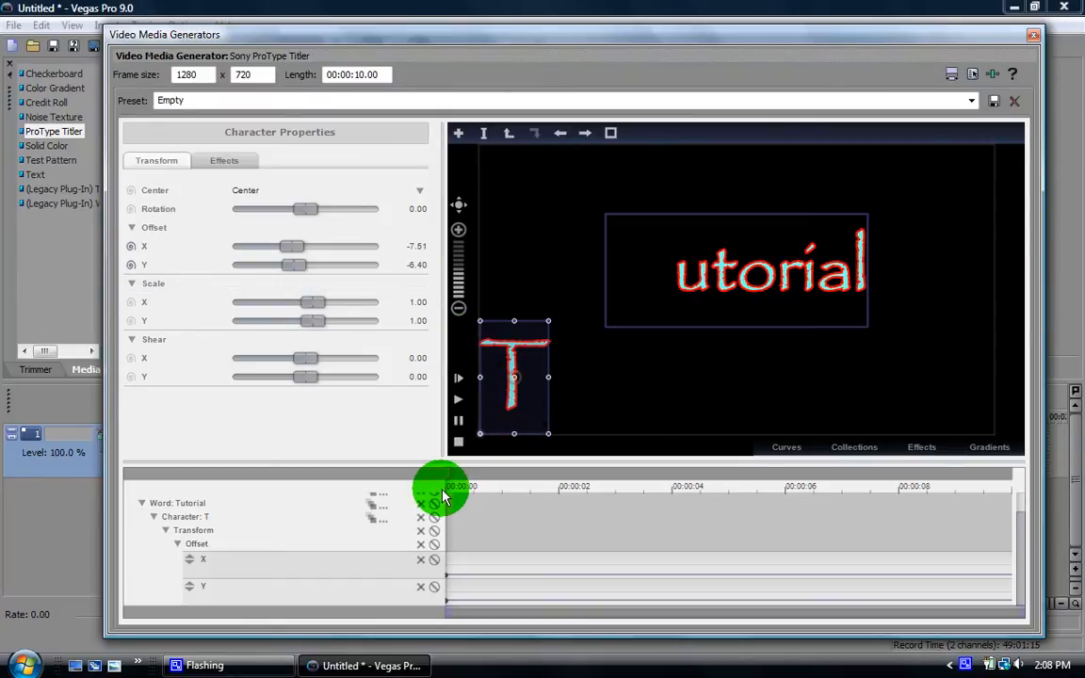
drag(450, 481, 500, 479)
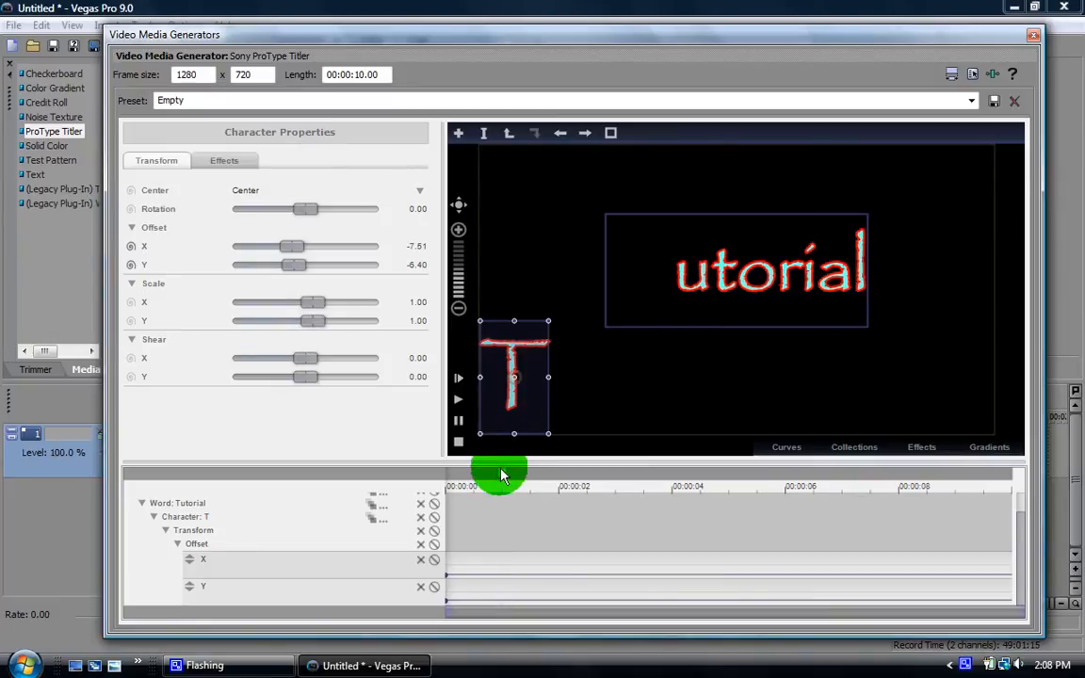
drag(504, 432, 662, 213)
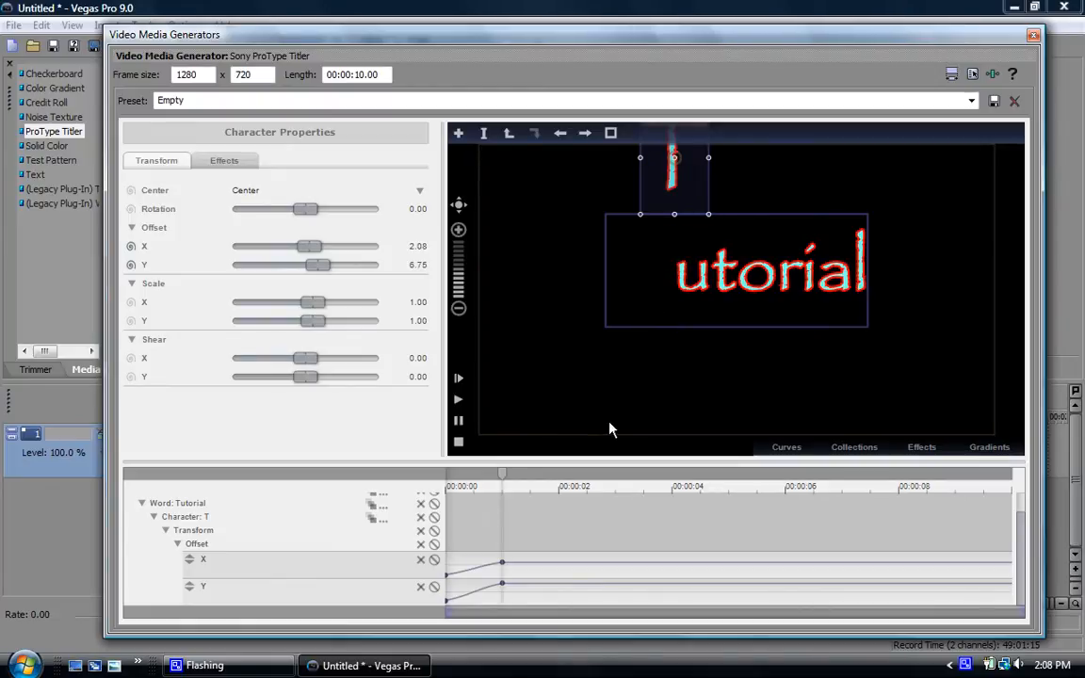
mouse_move(502, 473)
mouse_down()
mouse_move(565, 468)
mouse_move(547, 506)
mouse_move(530, 498)
mouse_move(555, 499)
mouse_move(506, 497)
mouse_move(550, 492)
mouse_move(475, 508)
mouse_move(513, 516)
mouse_up()
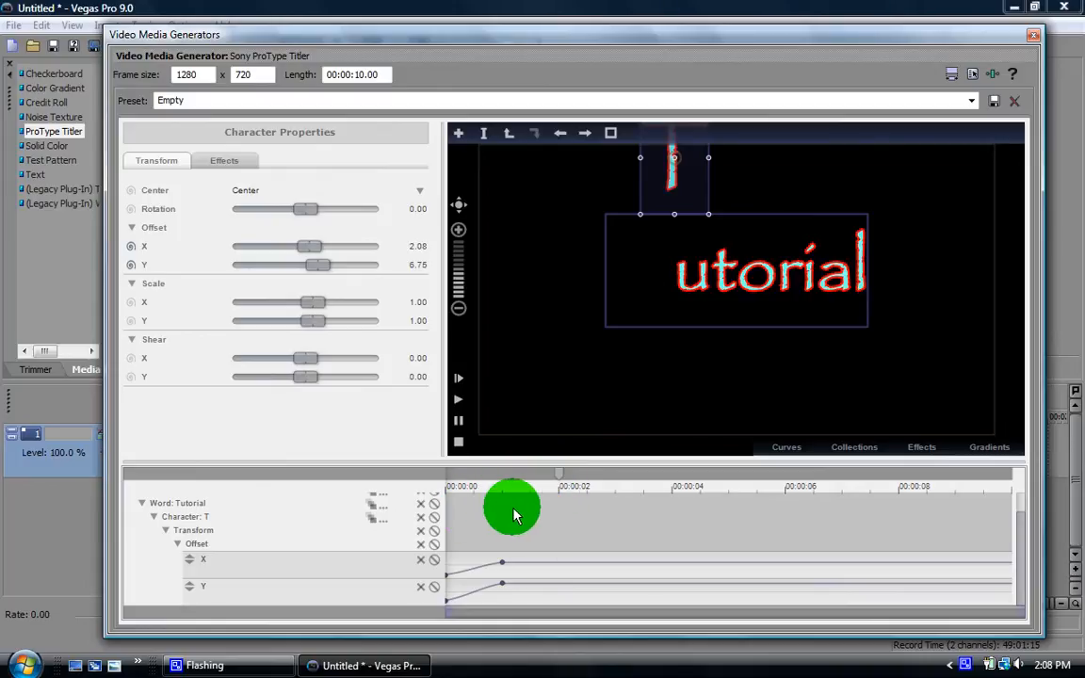
drag(652, 193, 889, 420)
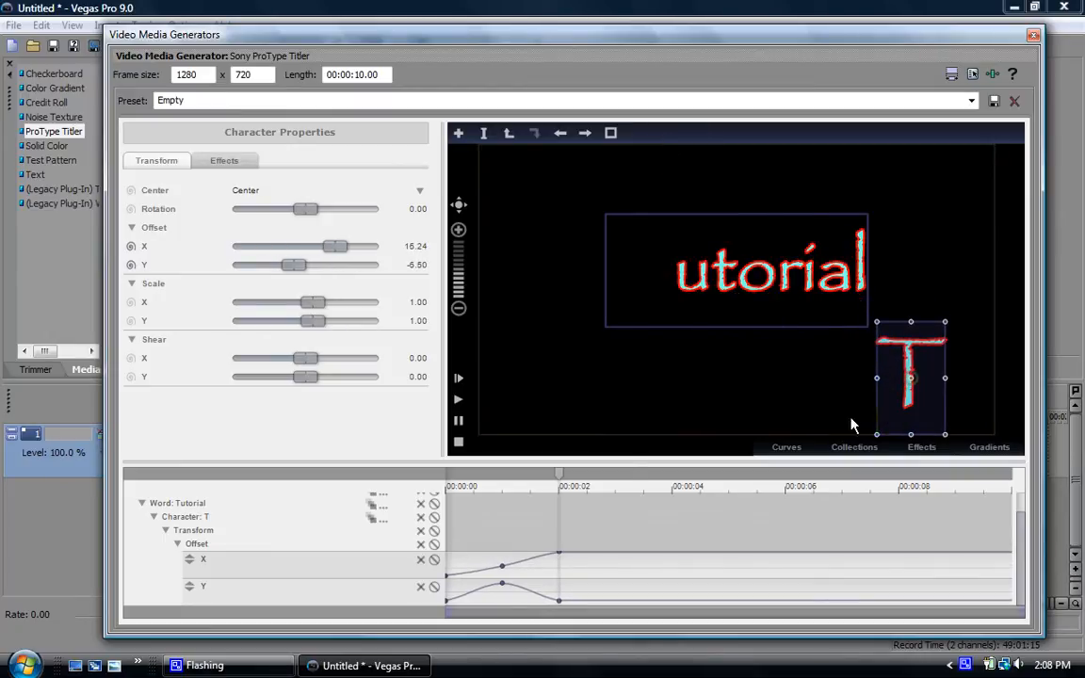
- Keyframe the T's X/Y offset at about -7.61/4.42 at 3 s, 19.14/3.96 at 4 s and 1.07/-6.45 at 5 s
drag(573, 474, 615, 471)
mouse_move(887, 421)
mouse_down()
mouse_move(518, 242)
mouse_move(485, 237)
mouse_up()
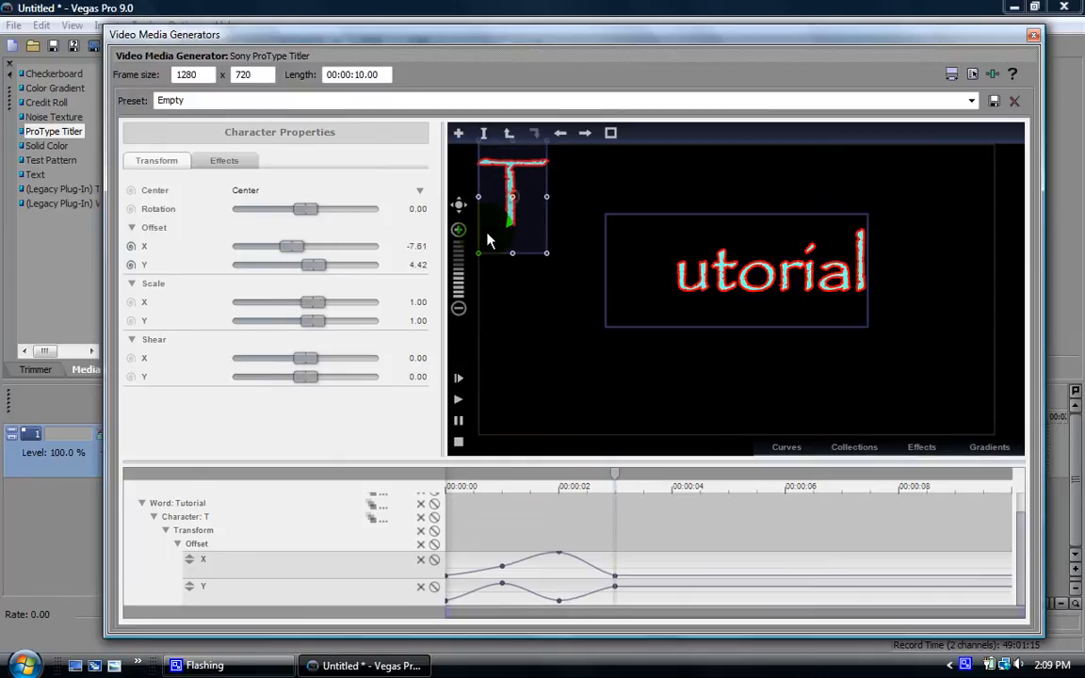
drag(617, 482, 673, 476)
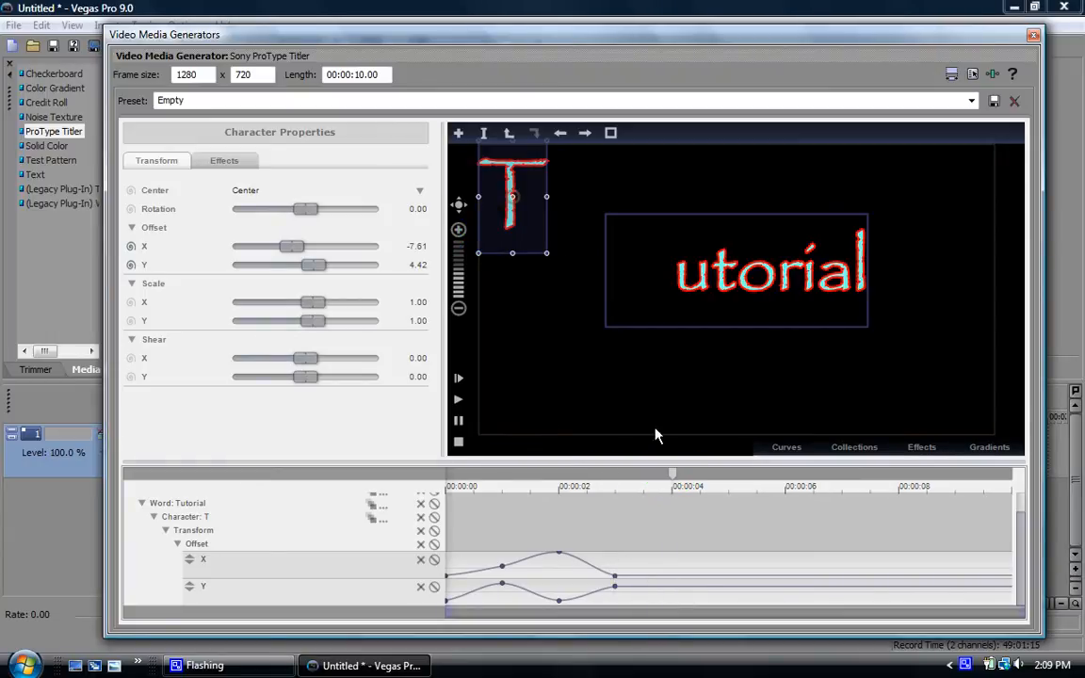
drag(514, 227, 980, 248)
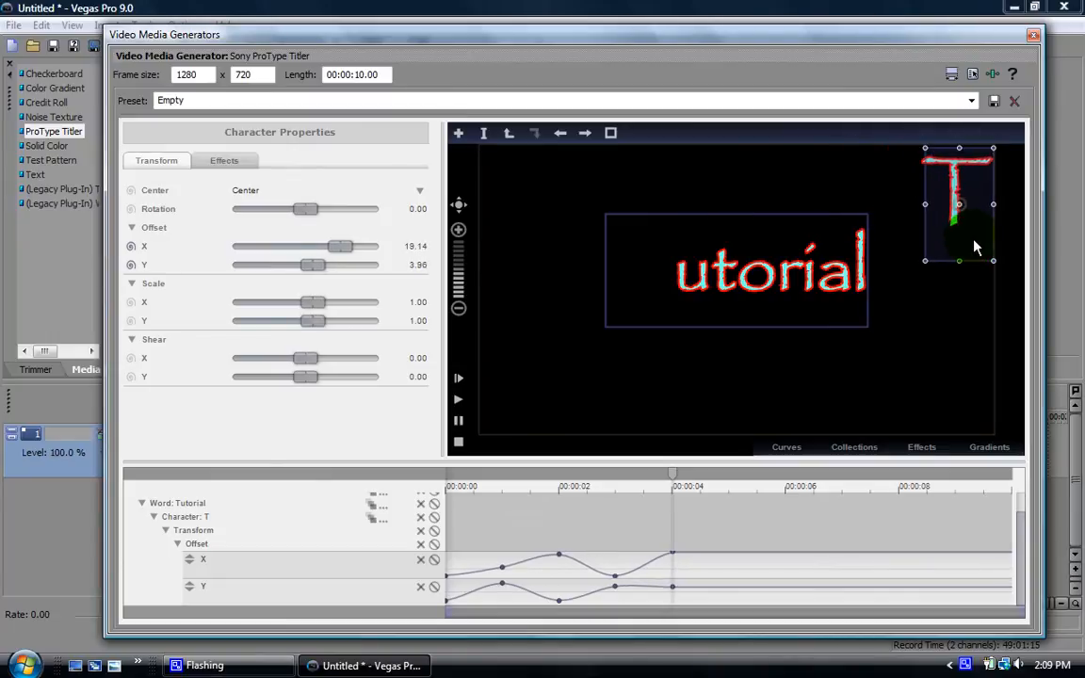
drag(673, 475, 731, 484)
drag(923, 261, 654, 435)
- Keyframe the T's X/Y offset at about -7.56/4.62 at 6 s and back in its place in the word, 0.05/0.00, at 7 s
mouse_move(768, 484)
mouse_down()
mouse_move(737, 483)
mouse_move(787, 480)
mouse_up()
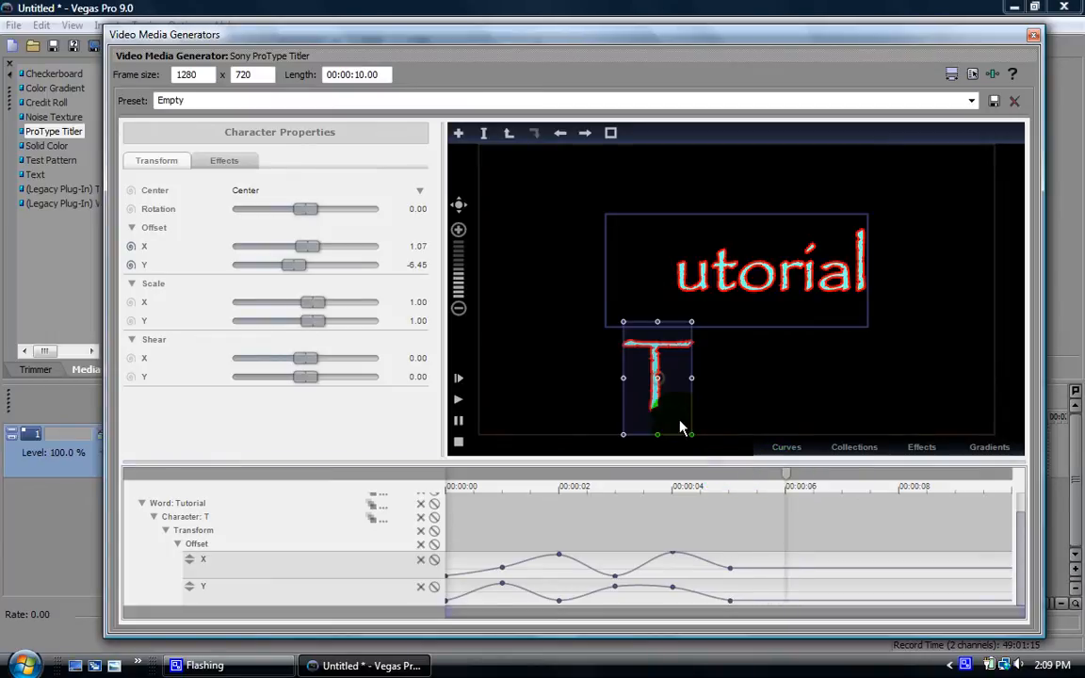
drag(685, 428, 537, 245)
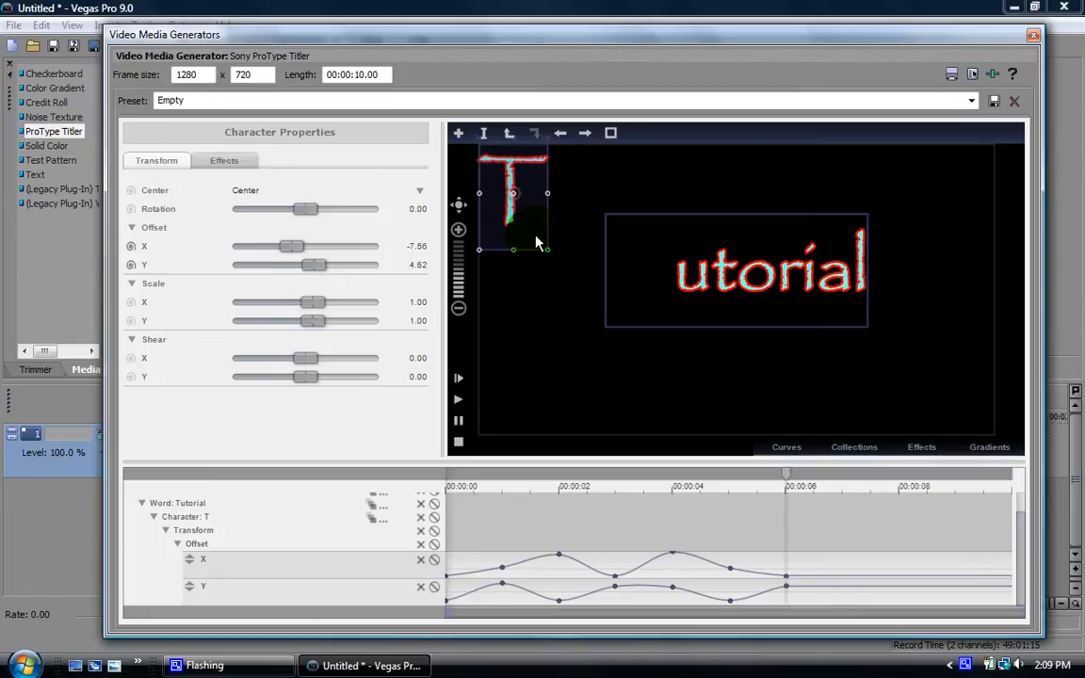
drag(796, 471, 841, 478)
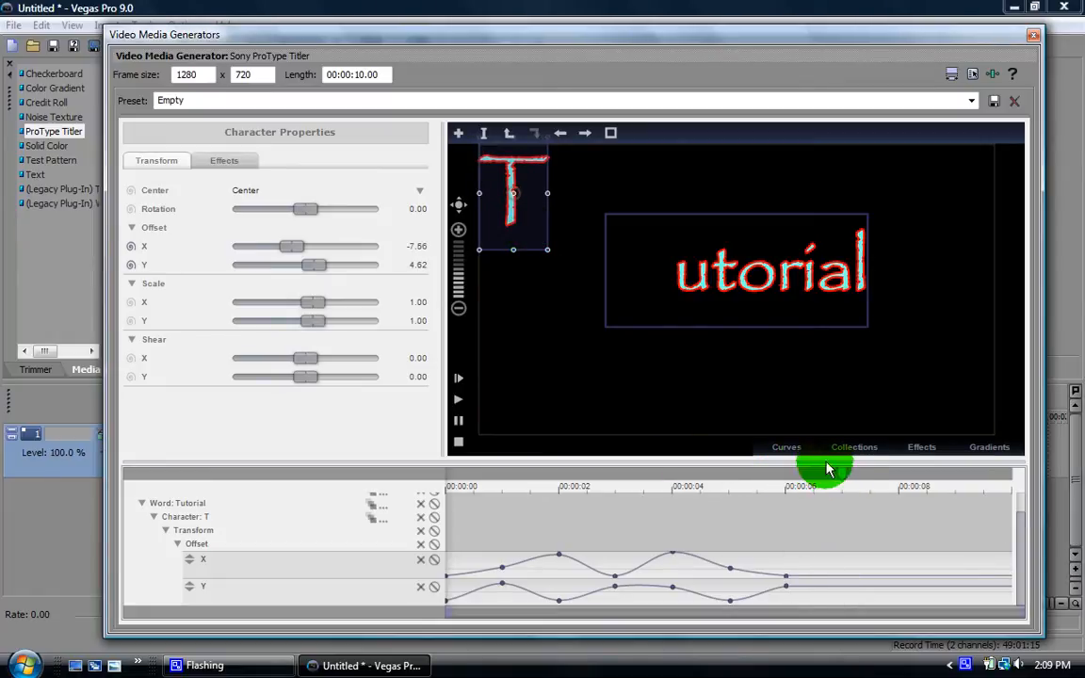
drag(543, 237, 655, 294)
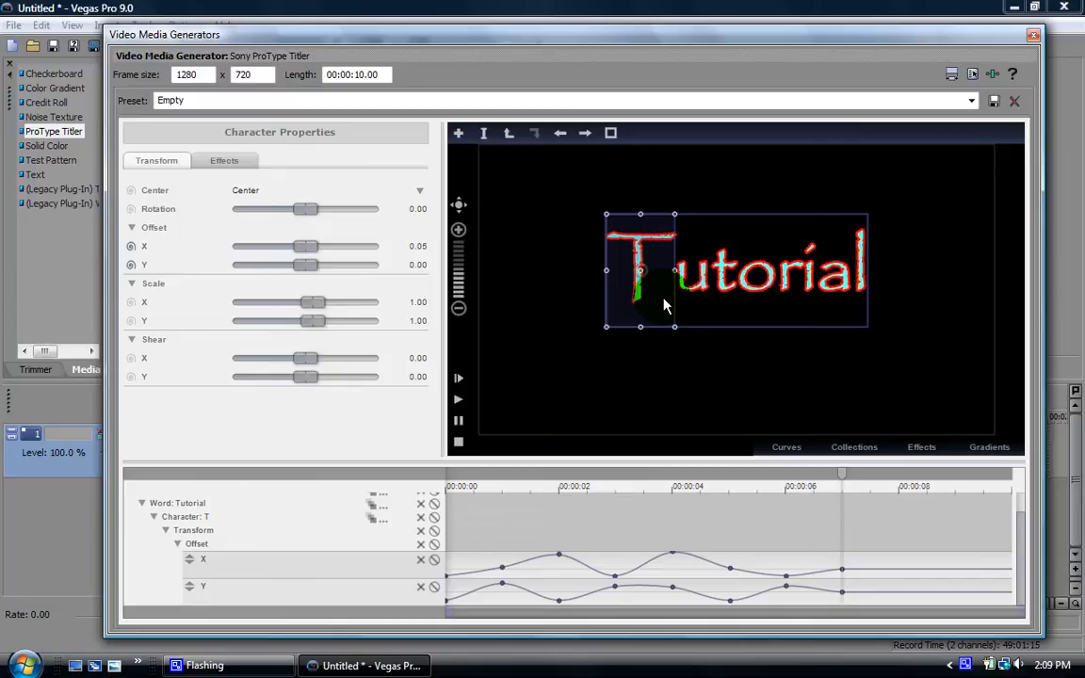
- Play back the letter T's animation in the titler preview, then stop playback
click(842, 472)
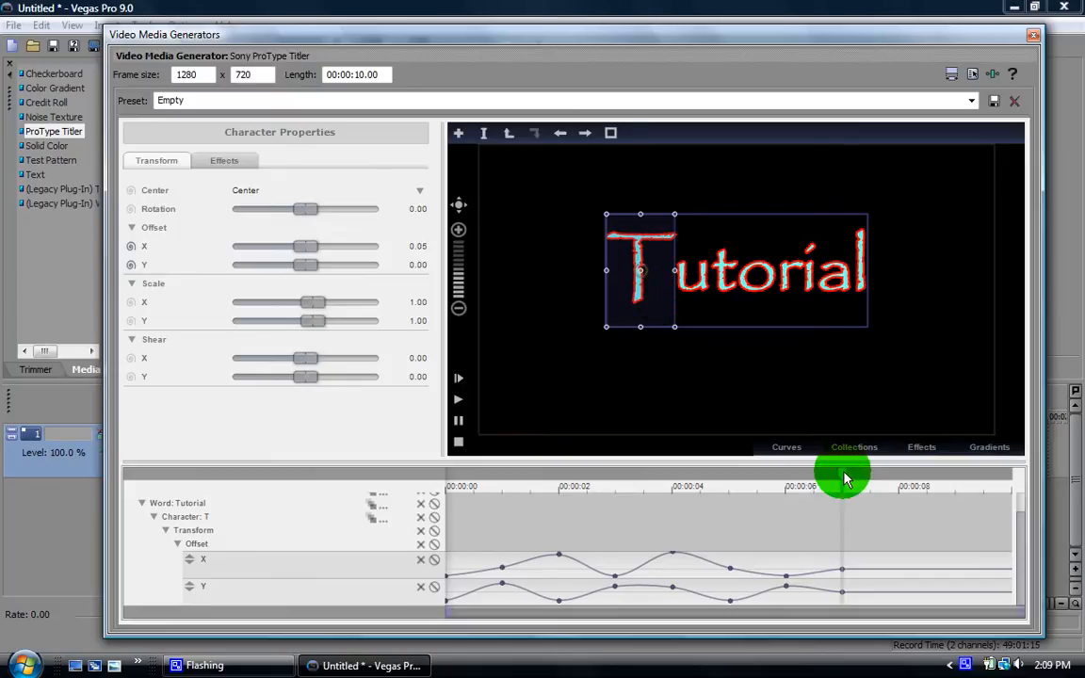
drag(844, 480, 452, 406)
click(458, 401)
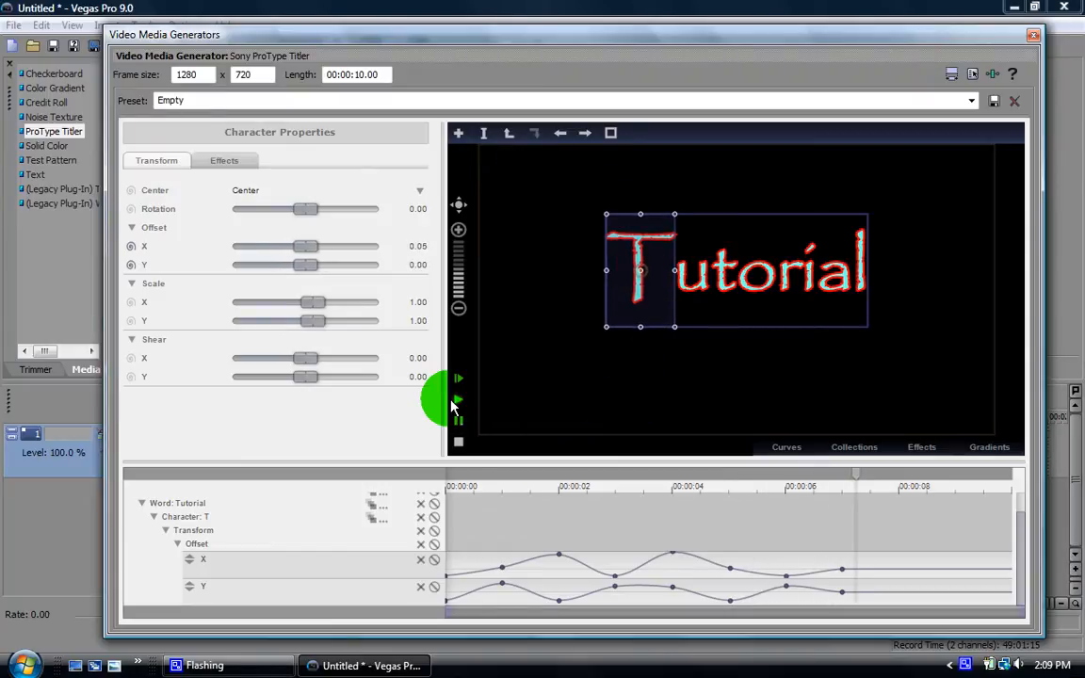
click(458, 441)
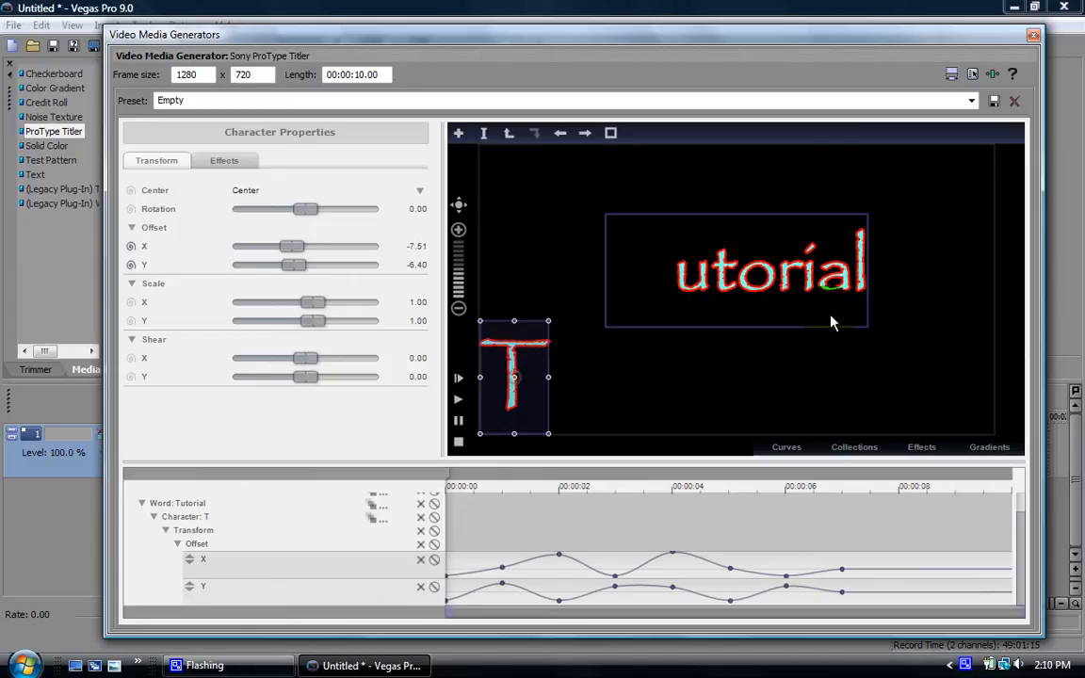
- Select the next letter, u, with the playhead at the start, and turn on automation for its X and Y offsets
click(460, 483)
click(585, 134)
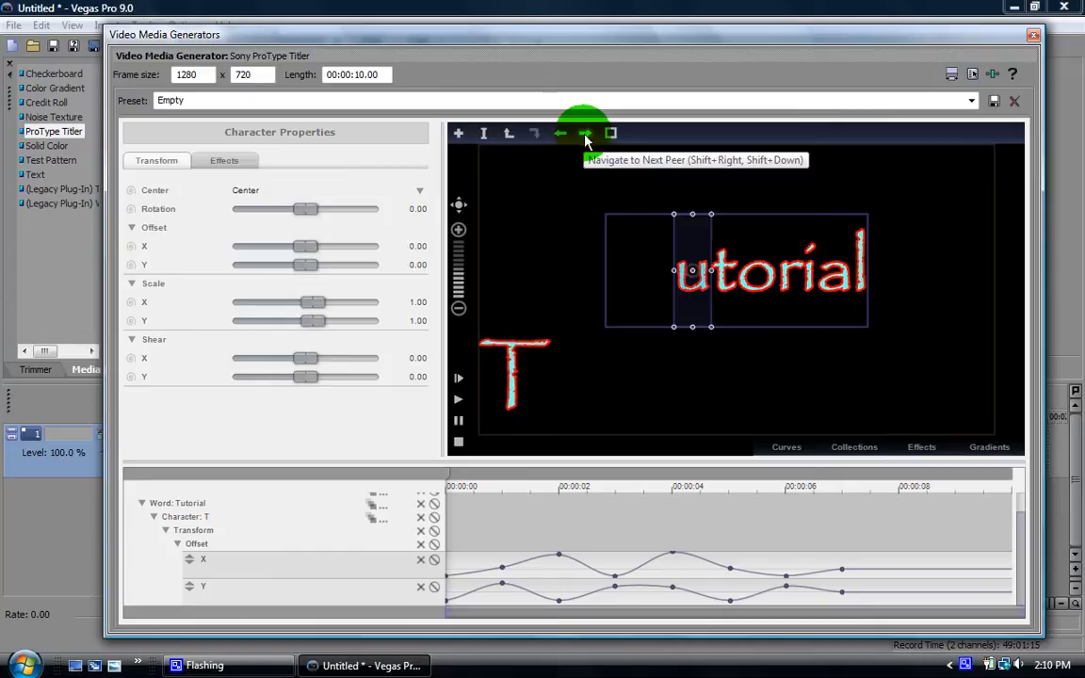
click(134, 246)
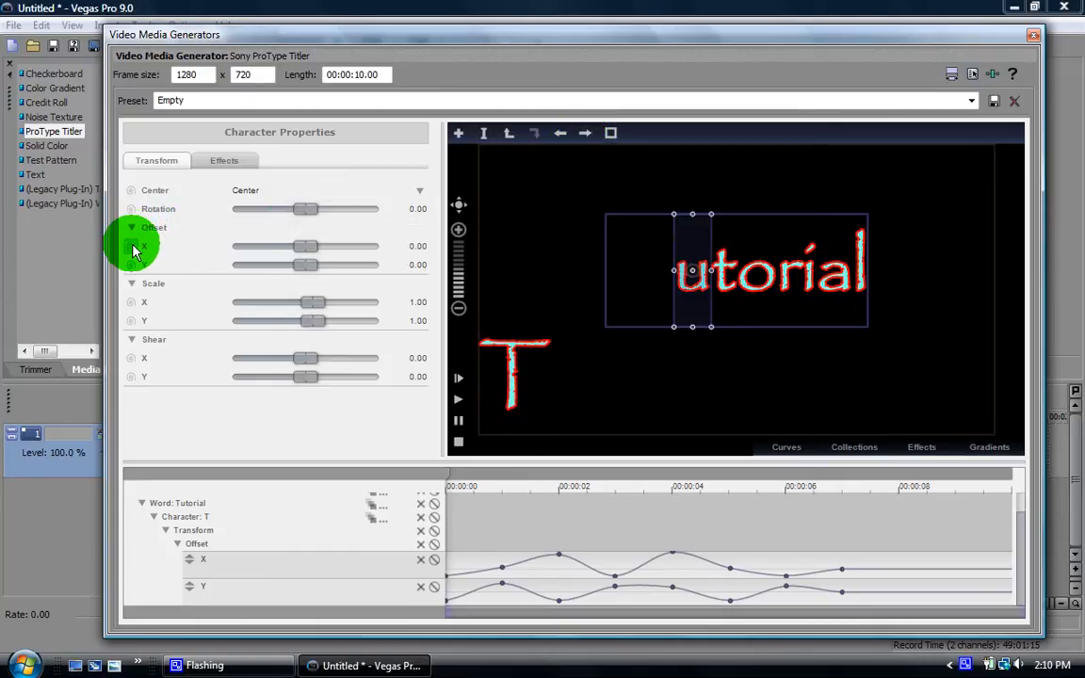
click(133, 264)
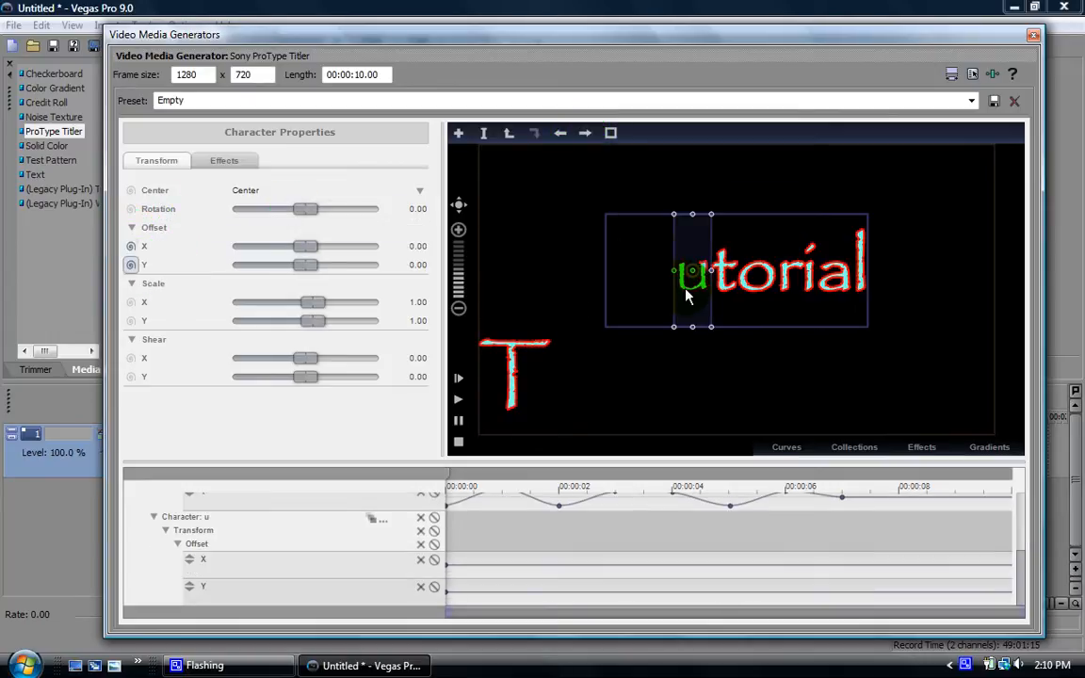
- Keyframe the u's X/Y offset at about -11.62/3.45 at 0 s and -11.62/-6.40 at 1 s, and move the playhead to 2 s
drag(700, 304, 504, 247)
mouse_move(516, 487)
mouse_down()
mouse_move(443, 472)
mouse_move(502, 485)
mouse_up()
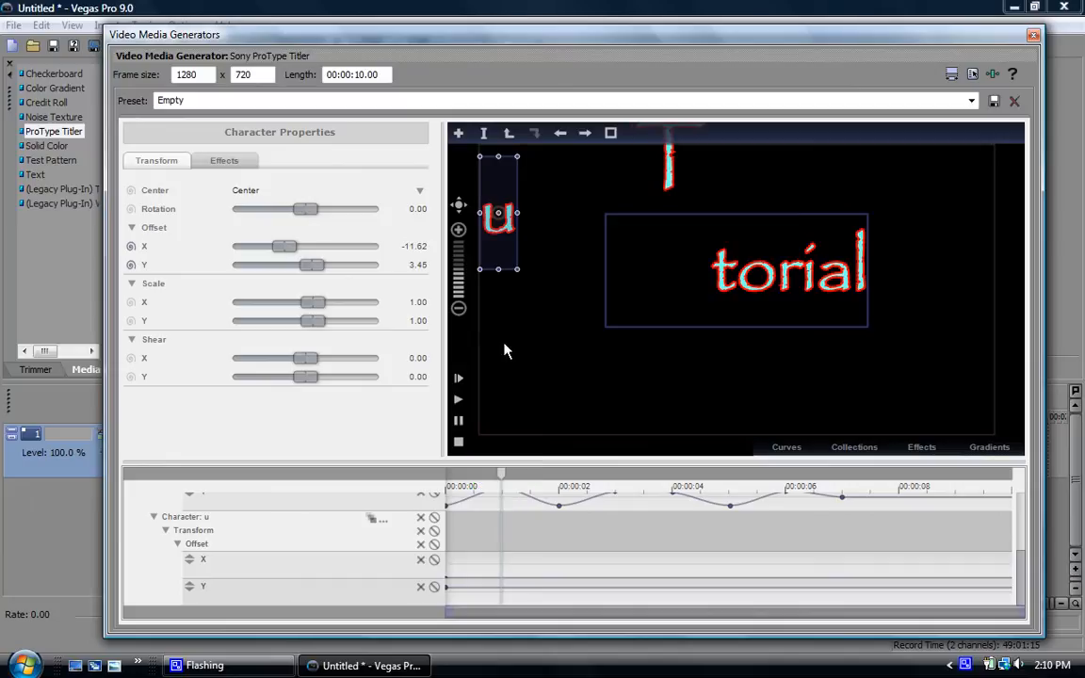
drag(502, 235, 500, 261)
drag(498, 309, 499, 424)
click(505, 489)
drag(506, 489, 561, 485)
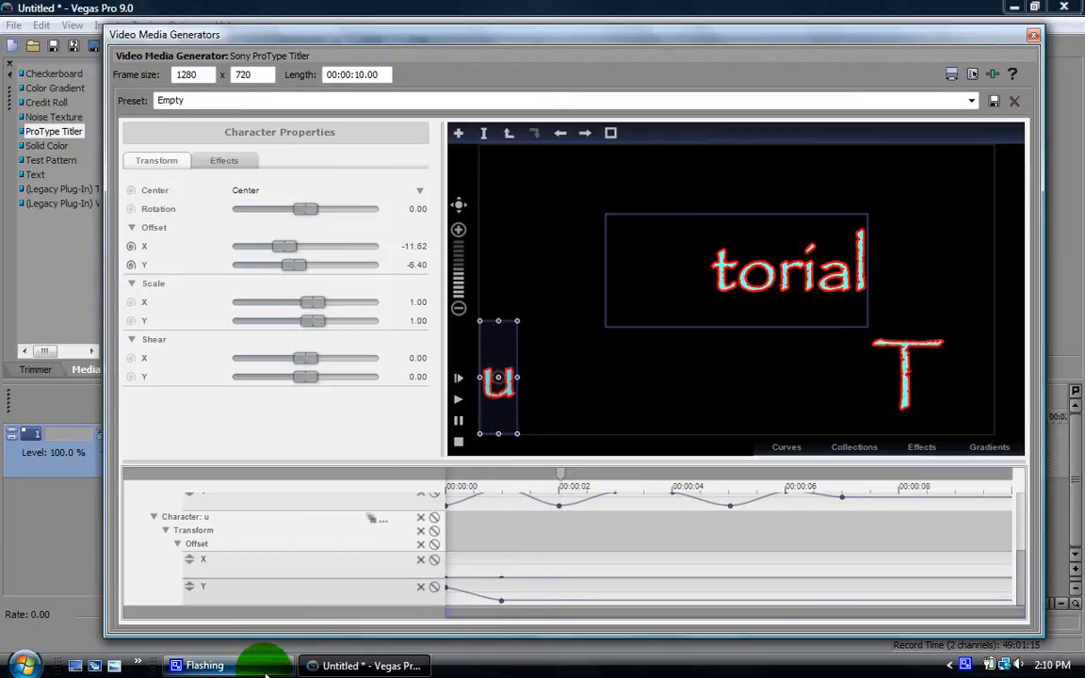
click(966, 666)
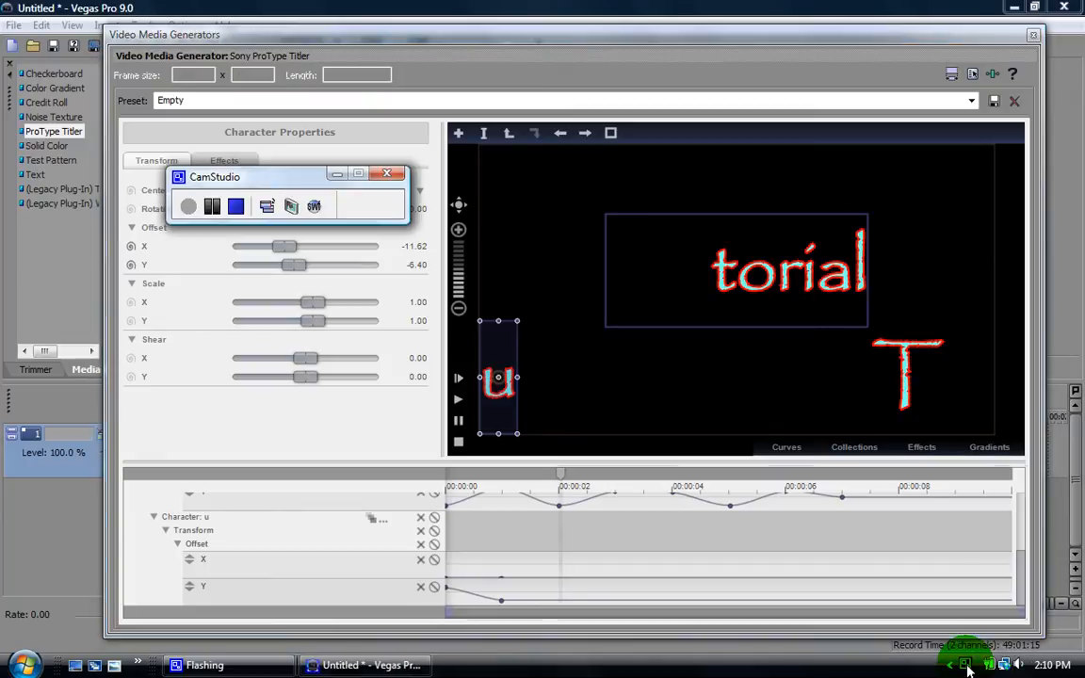
click(220, 207)
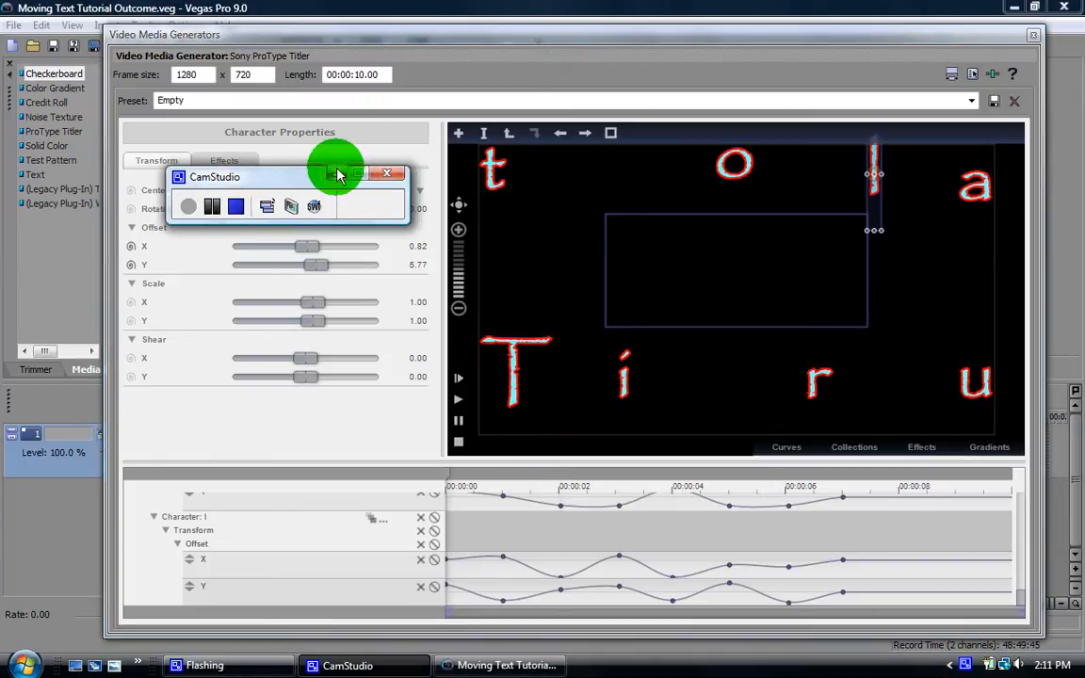
click(337, 175)
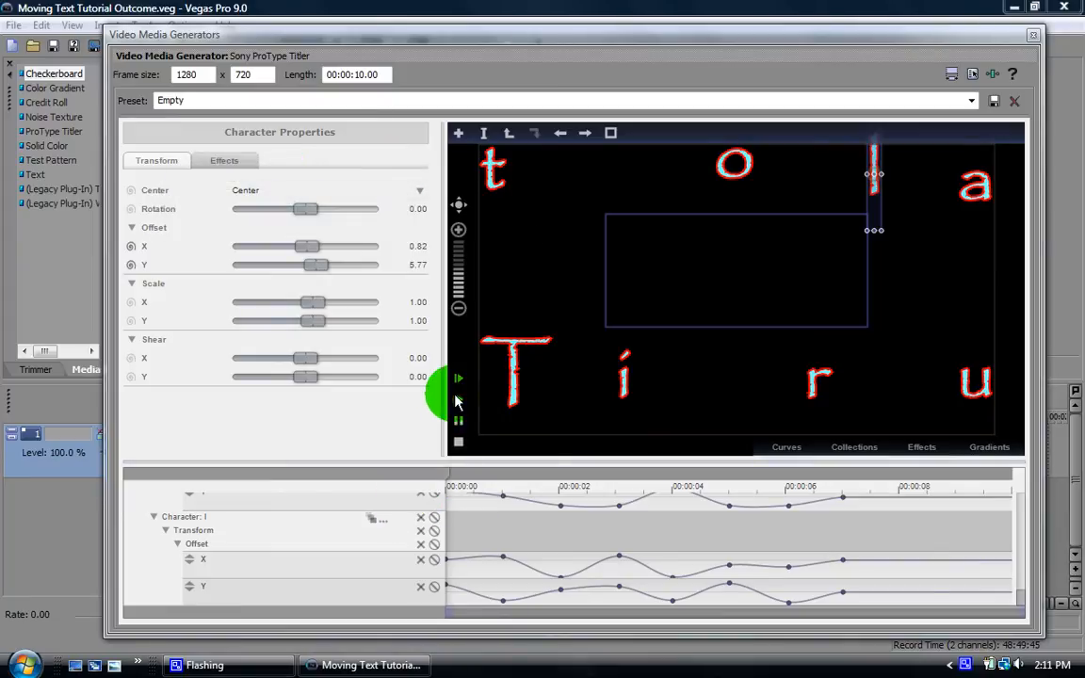
- Deselect the letter, play back the animation of all the title's letters, and close the media generator window
click(542, 430)
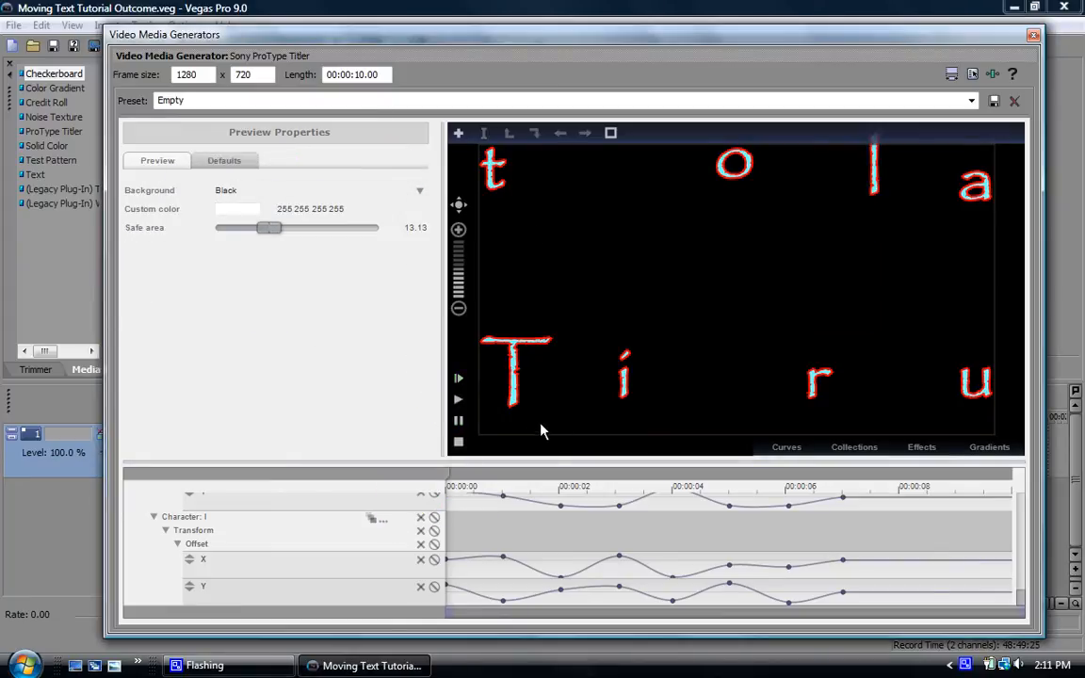
click(459, 402)
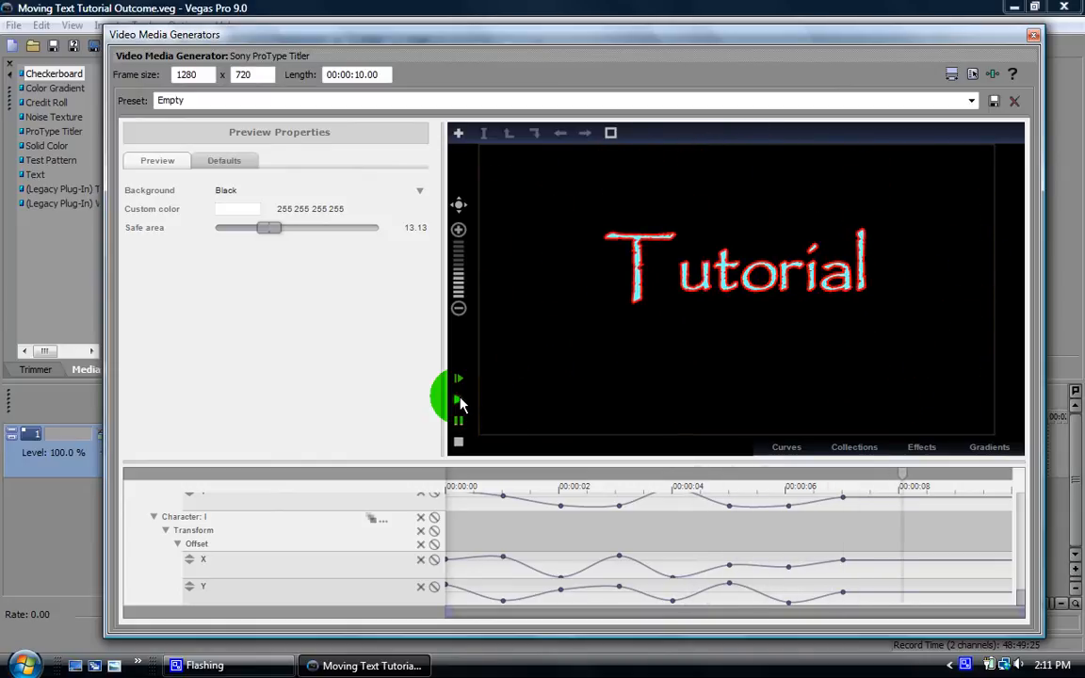
click(459, 440)
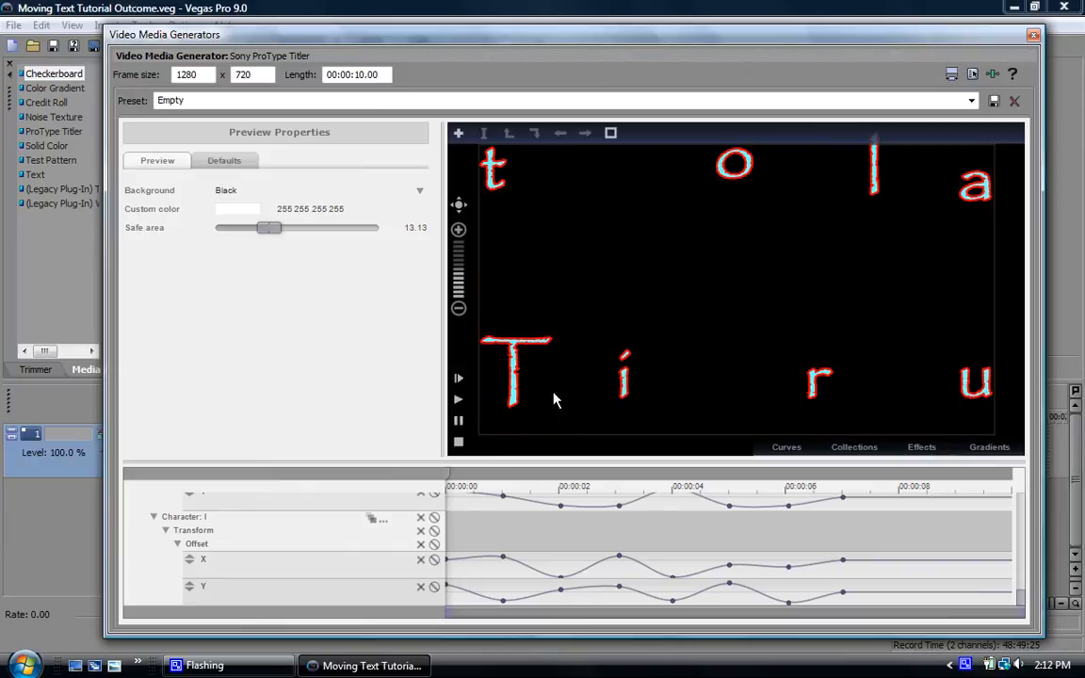
click(459, 441)
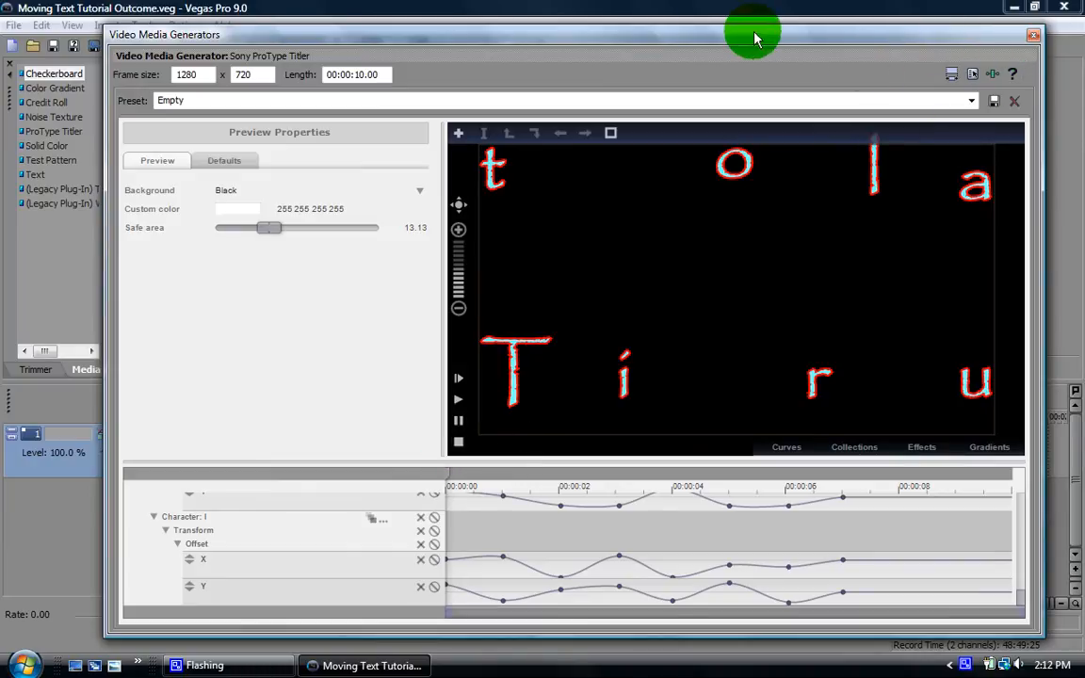
click(1032, 40)
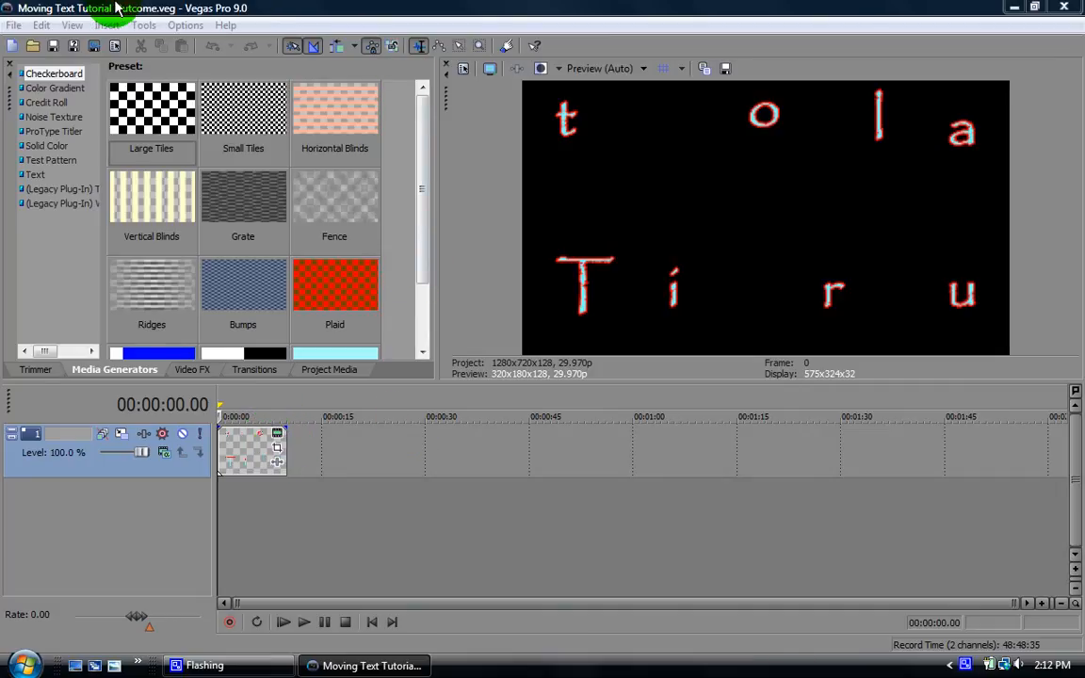
click(73, 24)
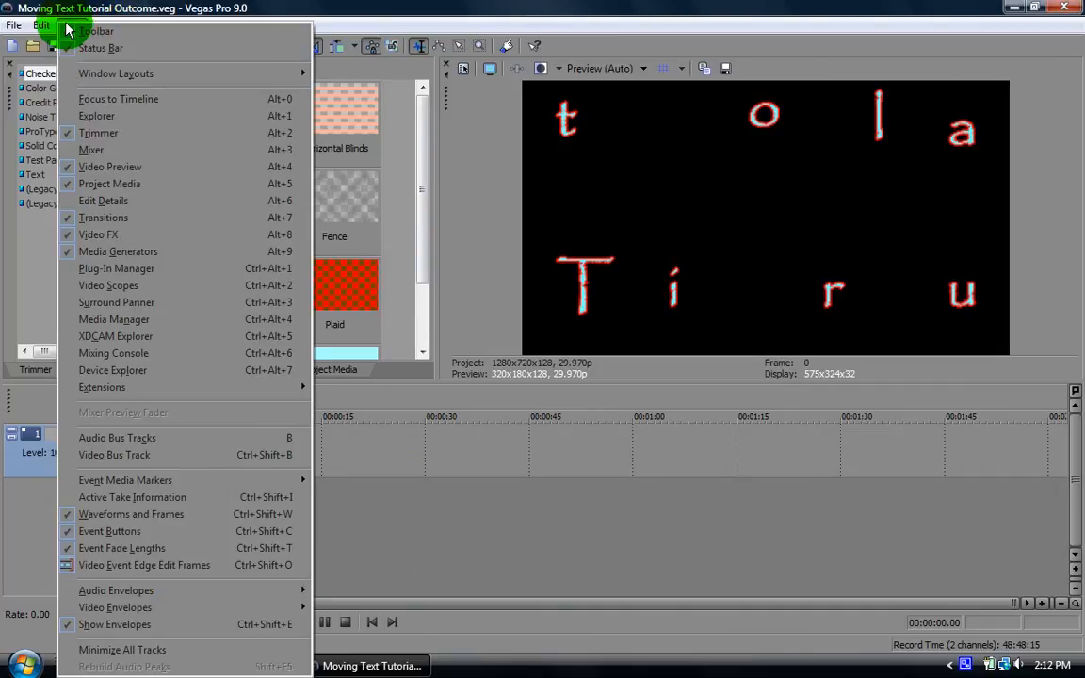
click(518, 99)
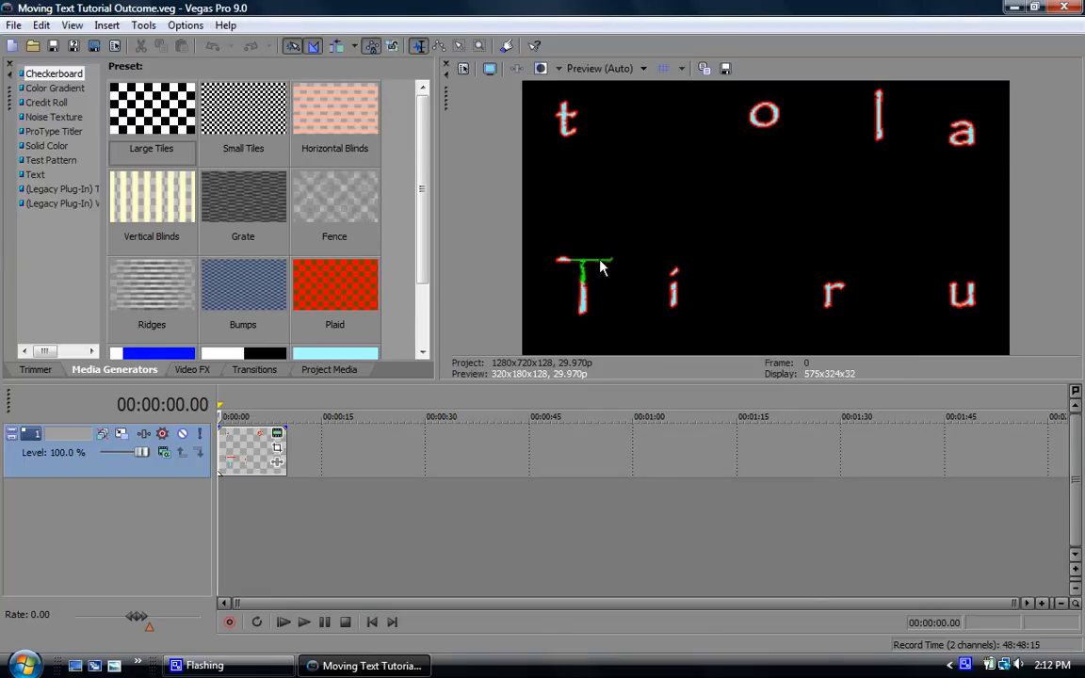